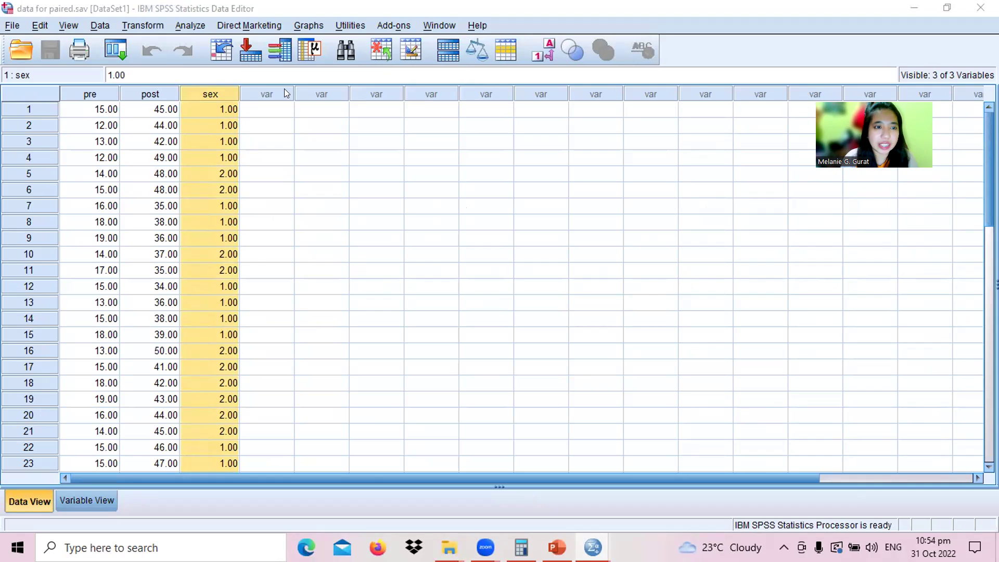
# Step: Remove pre from the legacy nonparametric Runs Test, reset the test's settings to their defaults and close it
pyautogui.click(259, 255)
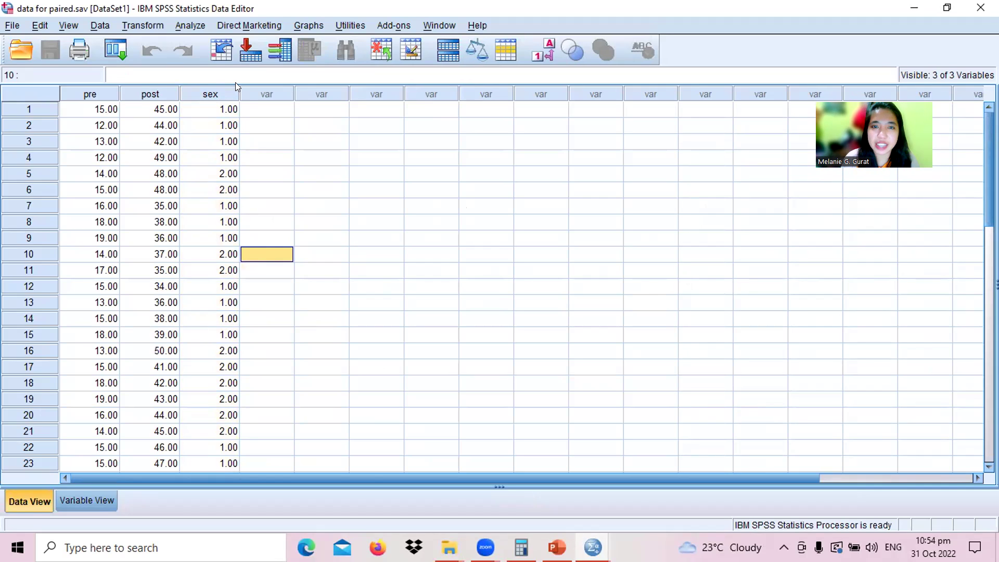
pyautogui.click(188, 24)
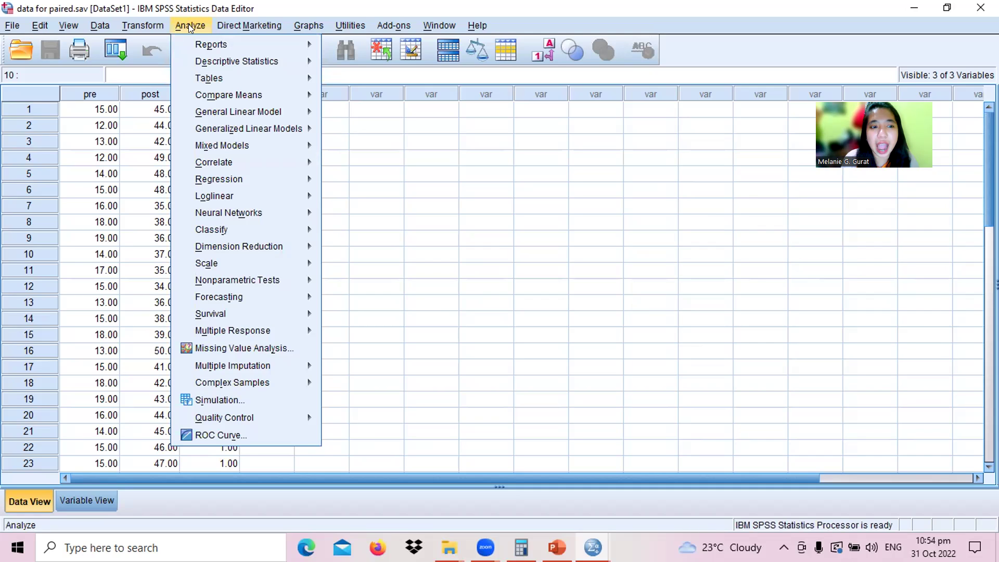
pyautogui.moveTo(294, 279)
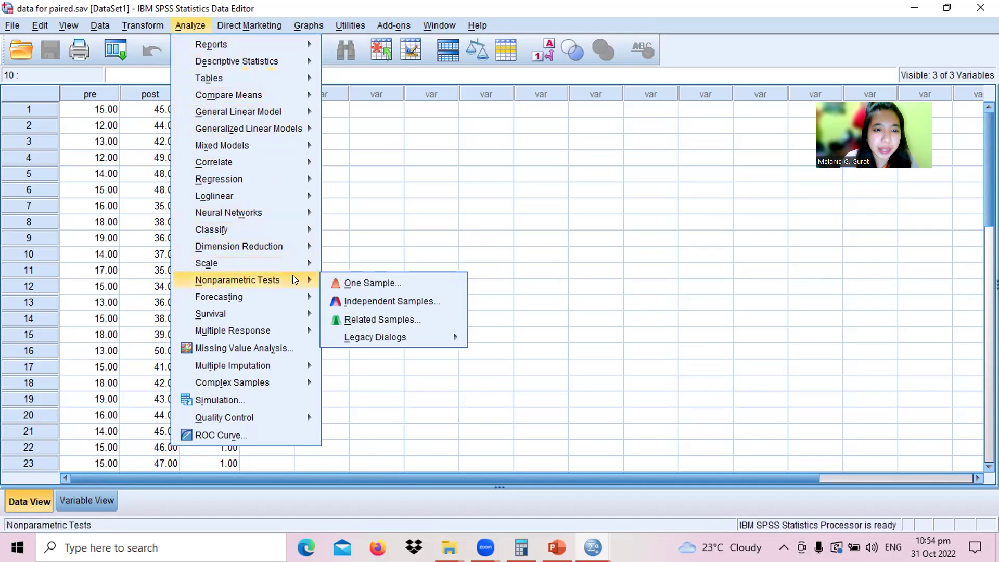
pyautogui.moveTo(442, 337)
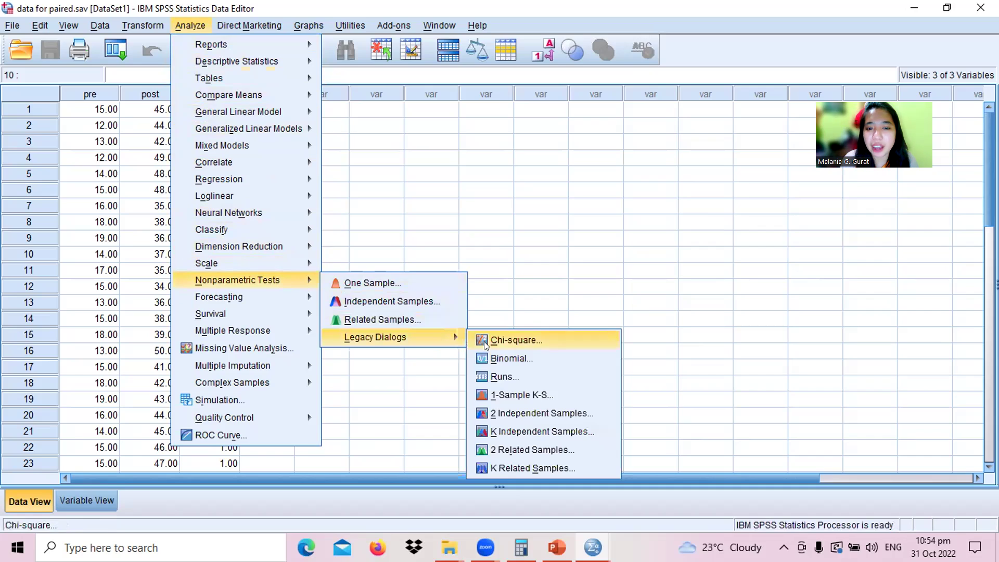
pyautogui.click(551, 373)
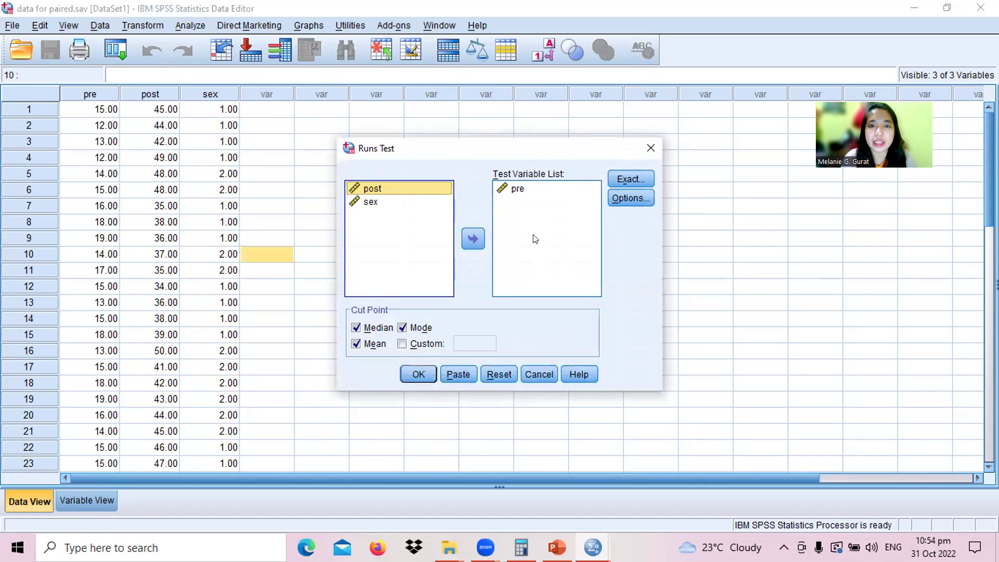
pyautogui.doubleClick(517, 188)
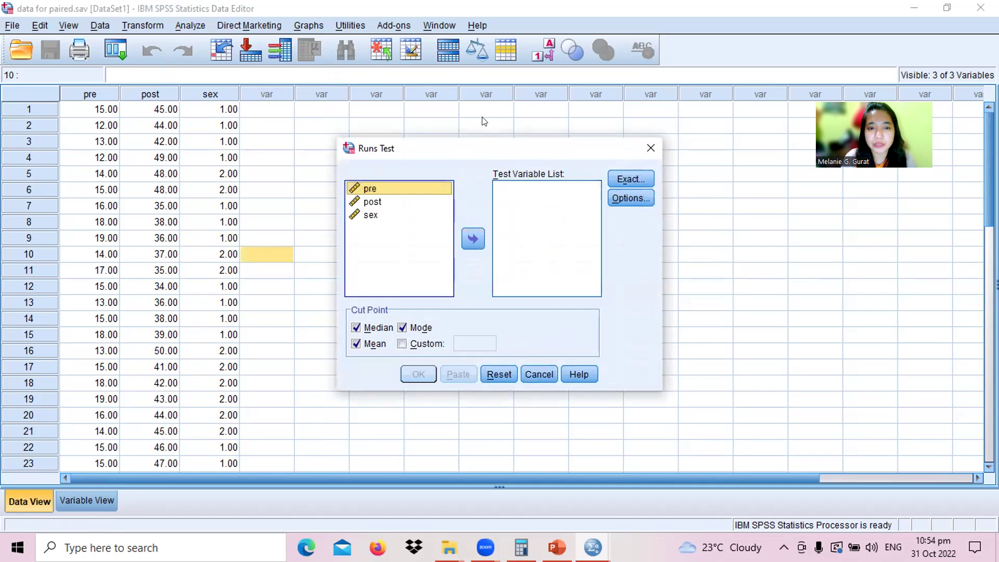
pyautogui.click(473, 267)
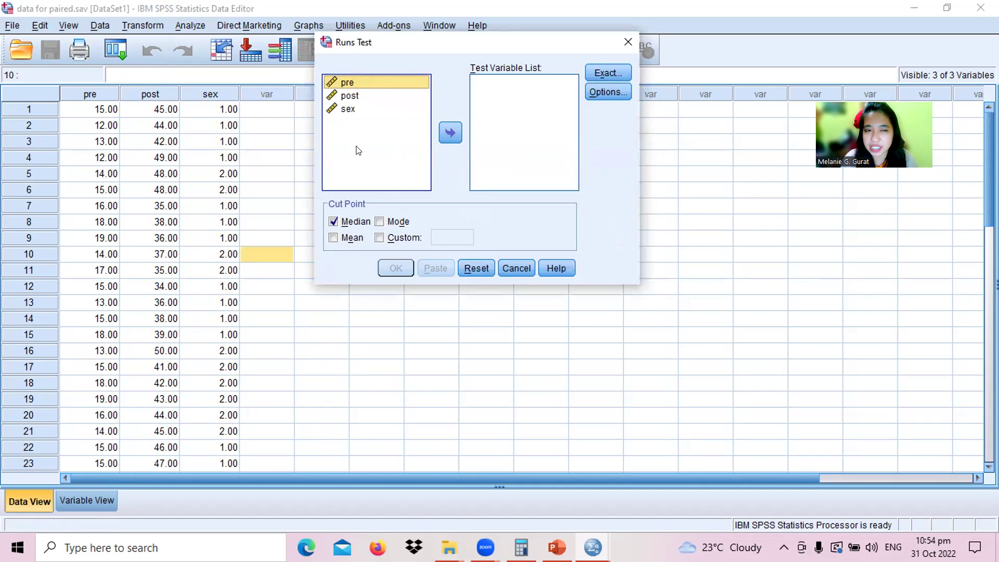
pyautogui.click(628, 42)
# Step: Set the measurement level of the sex variable to Nominal
pyautogui.click(89, 502)
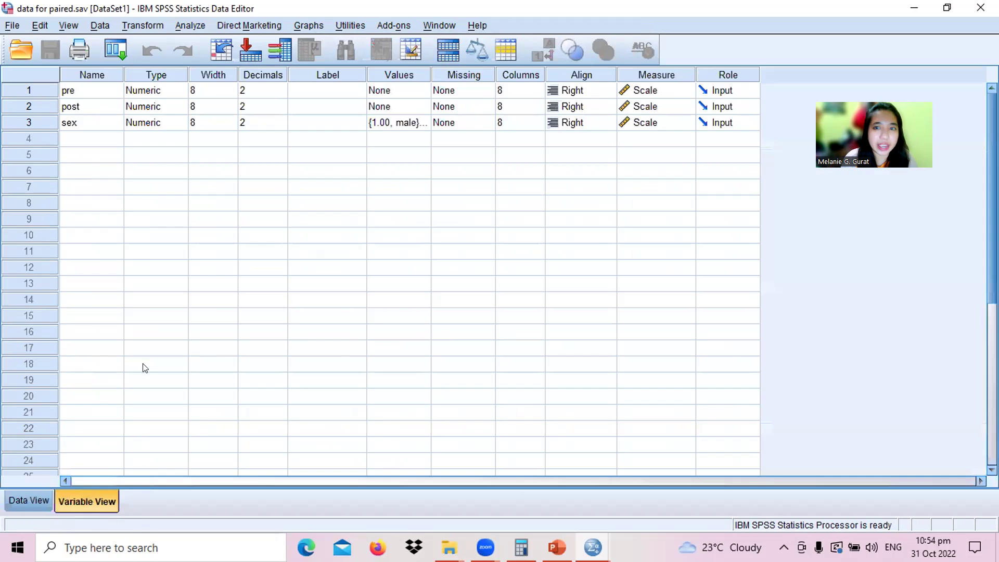
pyautogui.click(681, 123)
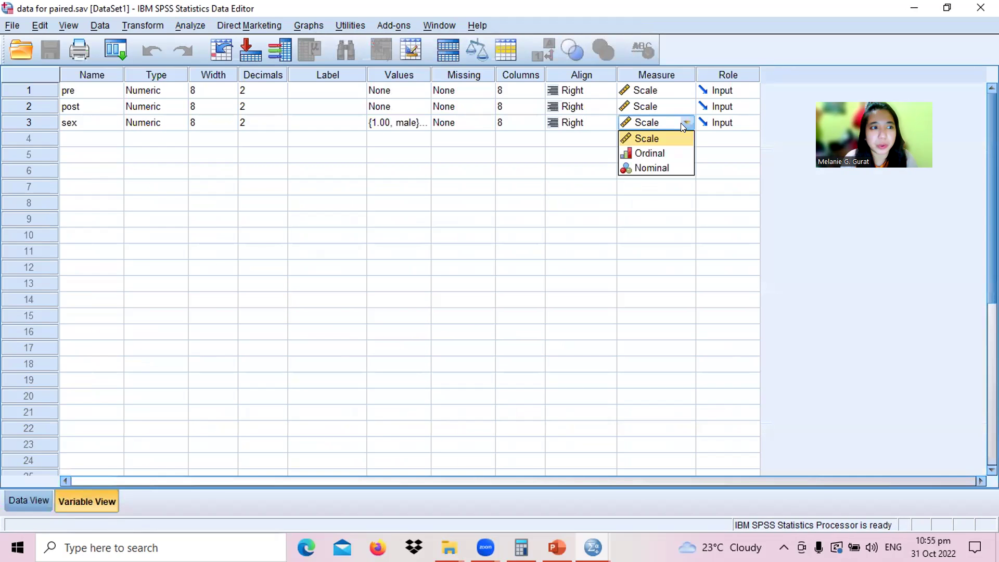
pyautogui.click(661, 169)
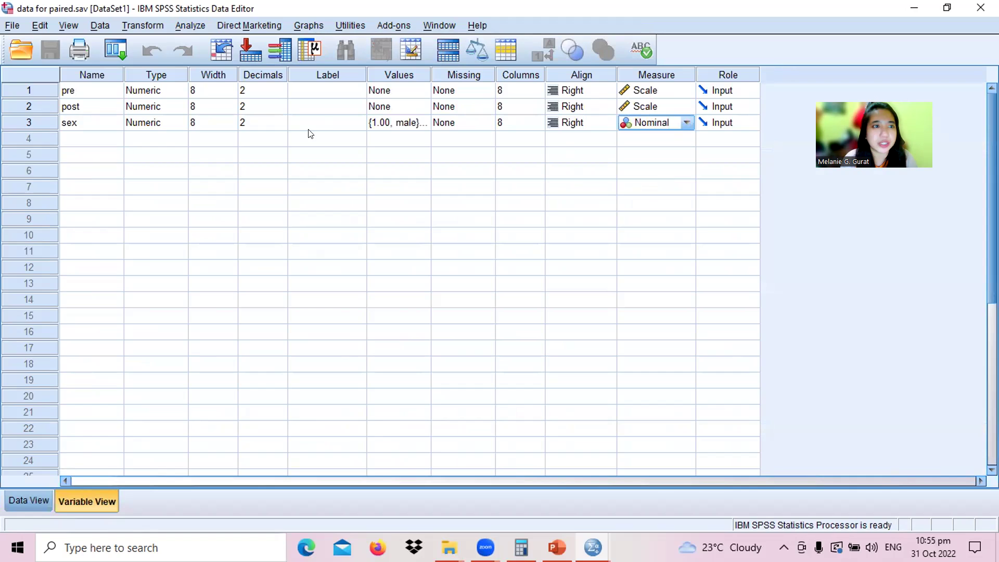
# Step: Start the legacy nonparametric Runs Test and add sex as the test variable
pyautogui.click(190, 26)
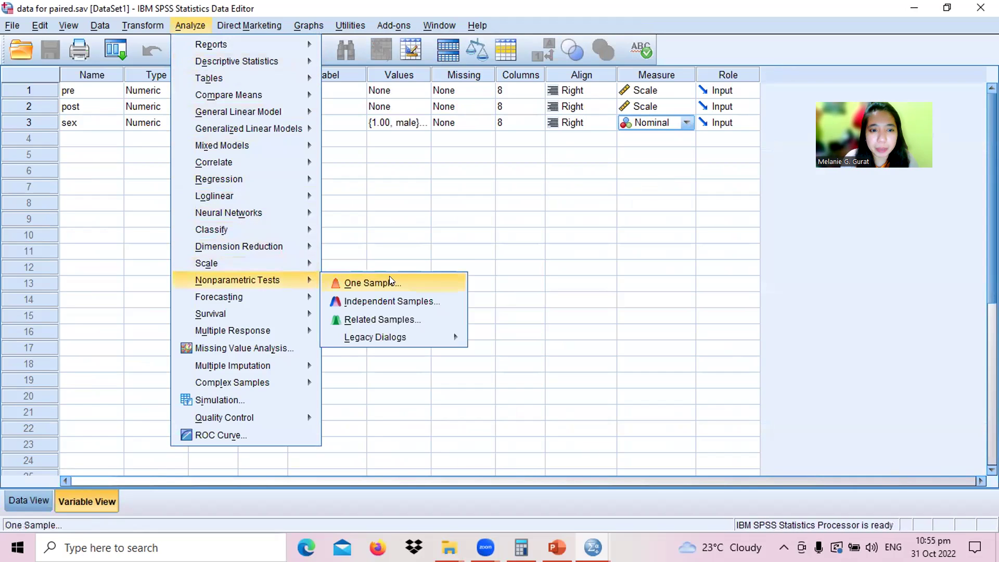
pyautogui.moveTo(427, 334)
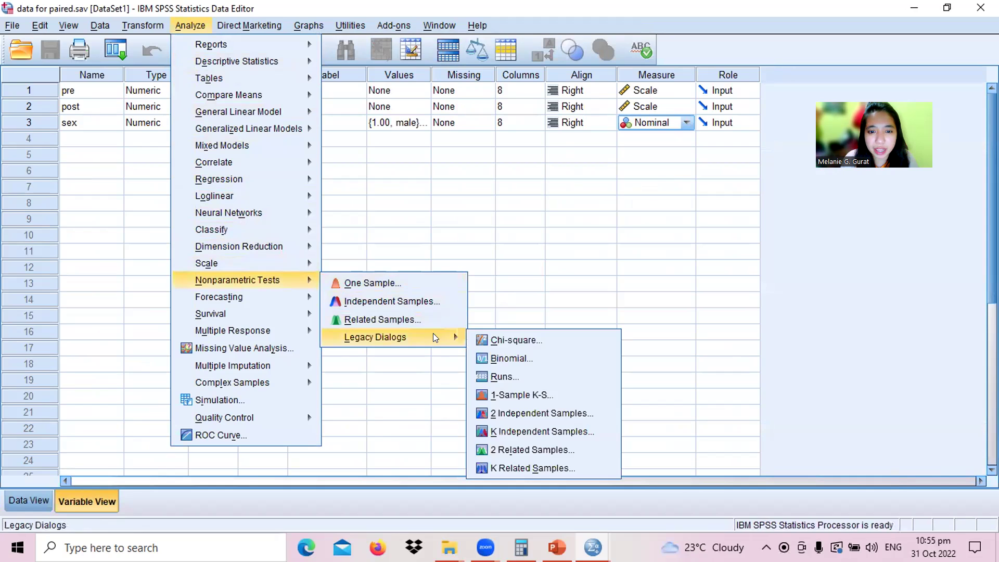
pyautogui.click(505, 376)
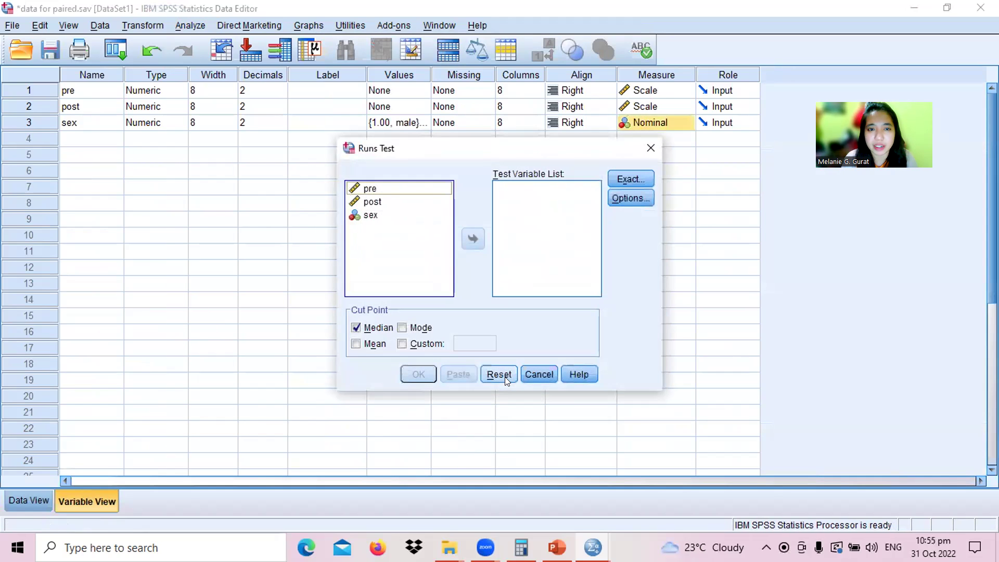
pyautogui.click(365, 215)
pyautogui.click(474, 240)
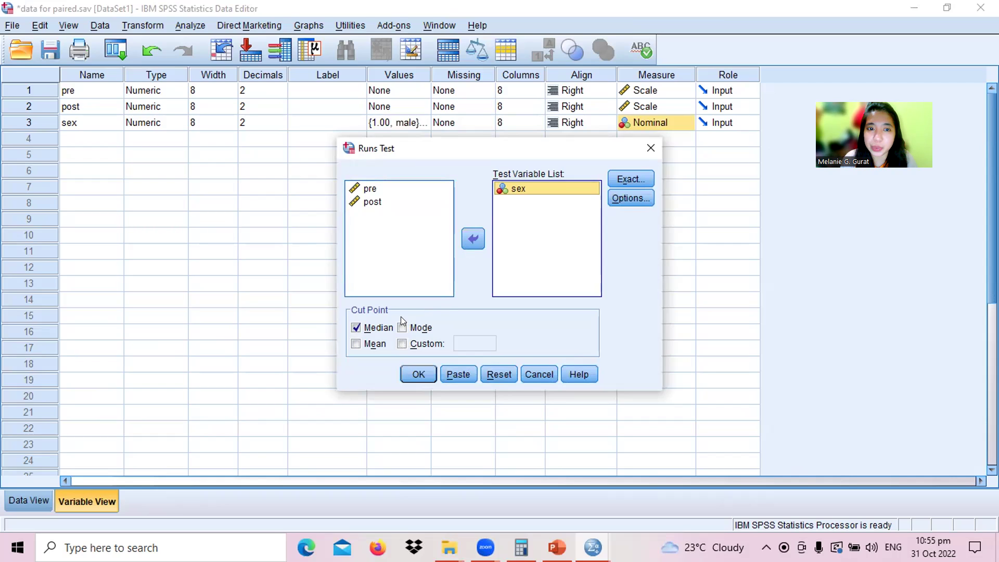
# Step: Check the value labels defined for the sex variable, leaving them as they are
pyautogui.click(414, 122)
pyautogui.click(421, 123)
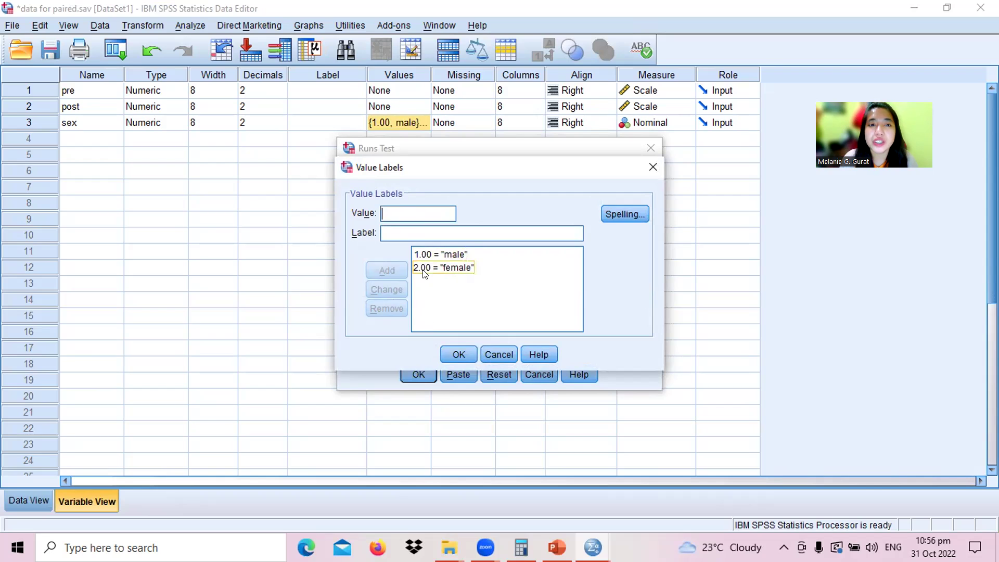
pyautogui.click(649, 172)
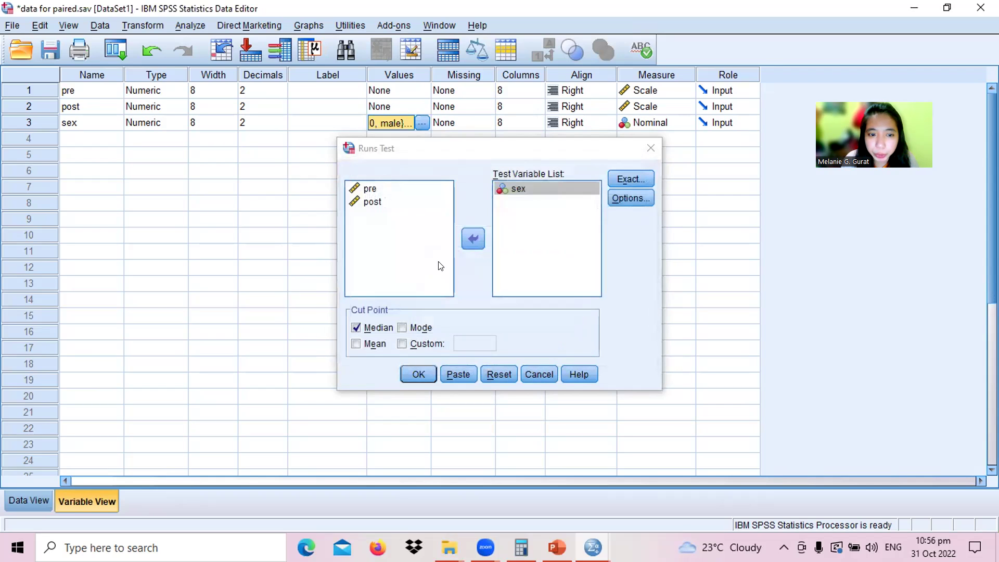
# Step: Add Mode, Mean and a custom value of 1.5 as cut points alongside the Median, and run the Runs Test
pyautogui.click(403, 309)
pyautogui.click(402, 329)
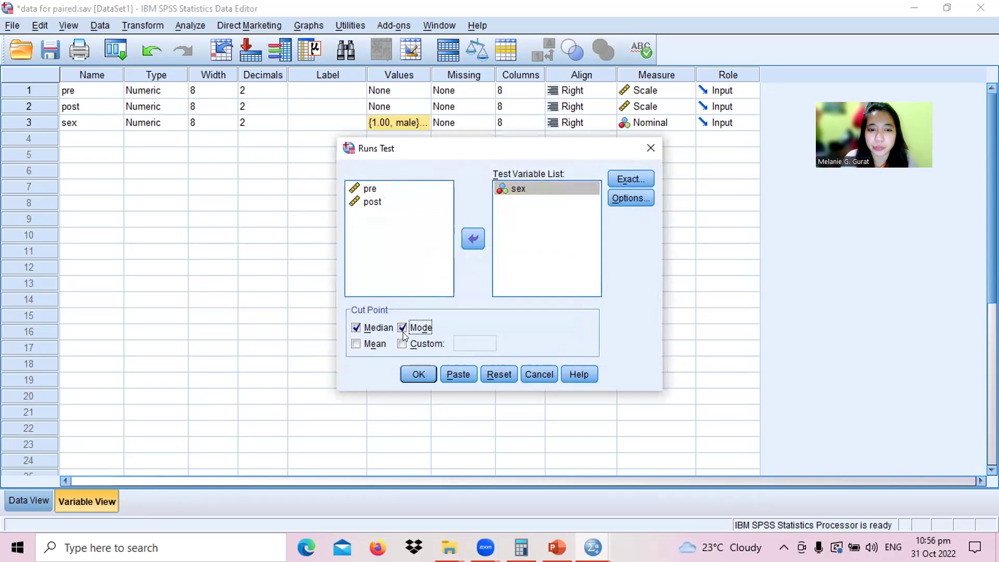
pyautogui.click(374, 344)
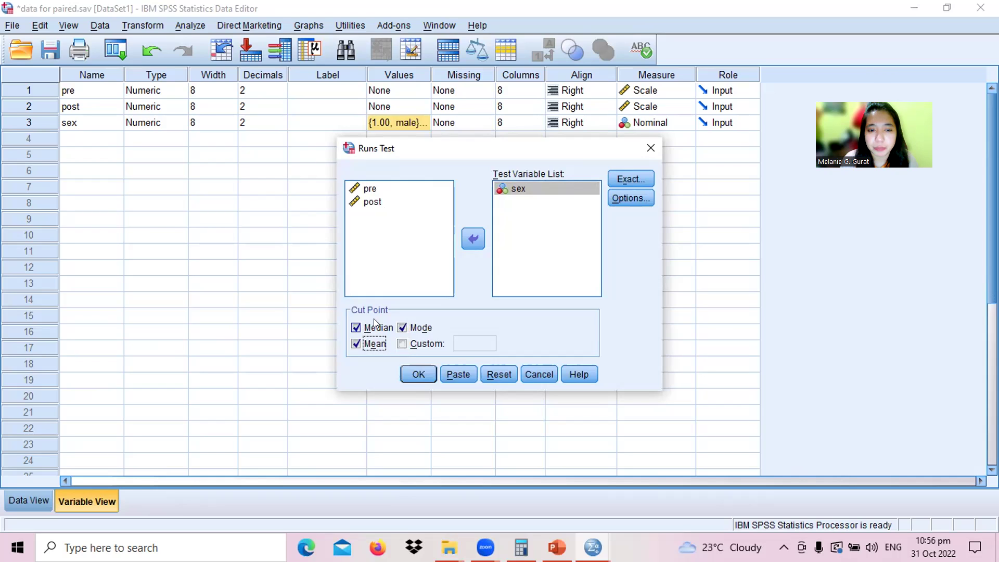
pyautogui.click(402, 344)
pyautogui.click(462, 339)
pyautogui.write('1.5')
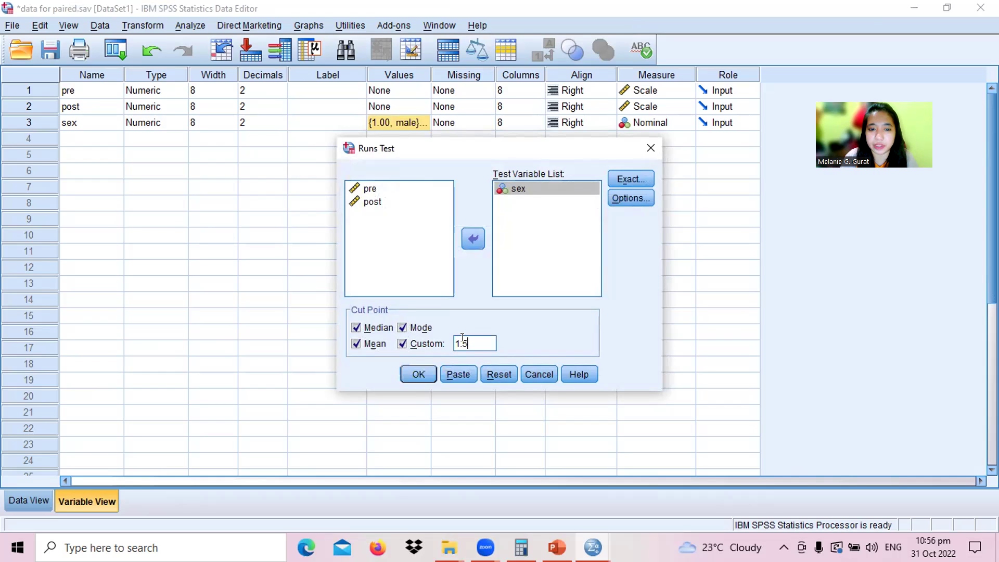
pyautogui.click(420, 374)
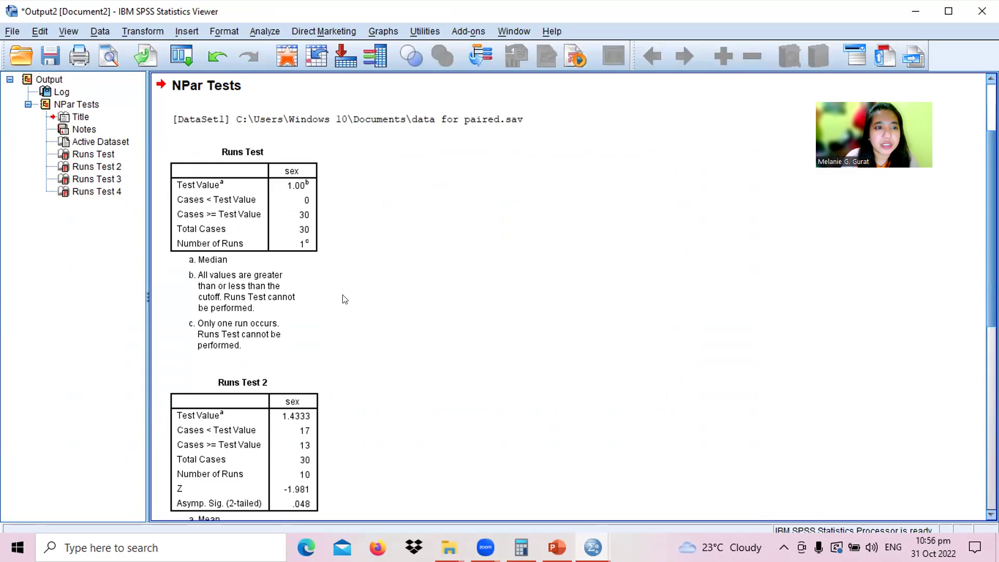
# Step: Examine the first Runs Test table for sex, including its median test value, case counts and footnotes
pyautogui.click(278, 274)
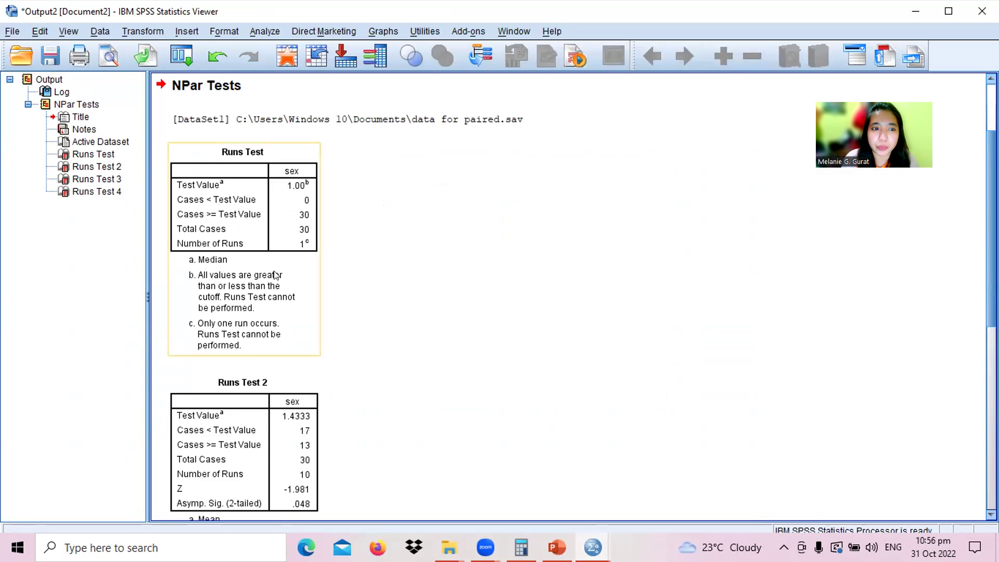
pyautogui.click(142, 284)
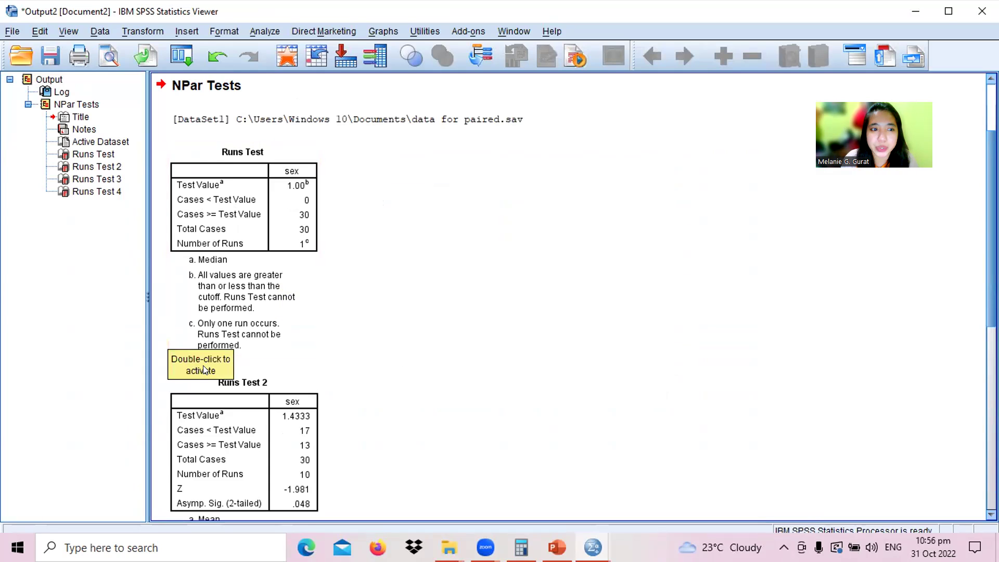
pyautogui.click(217, 352)
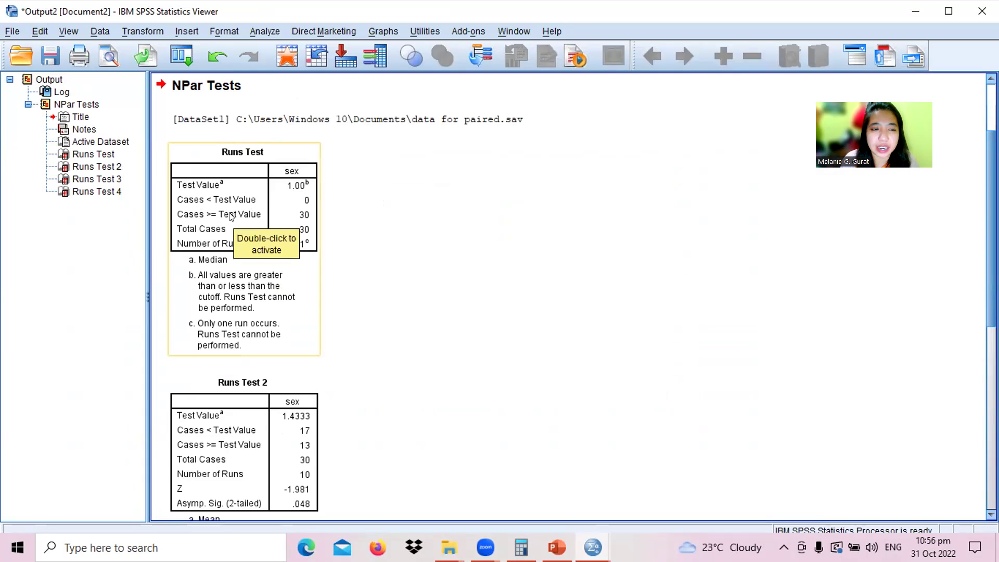
pyautogui.click(322, 195)
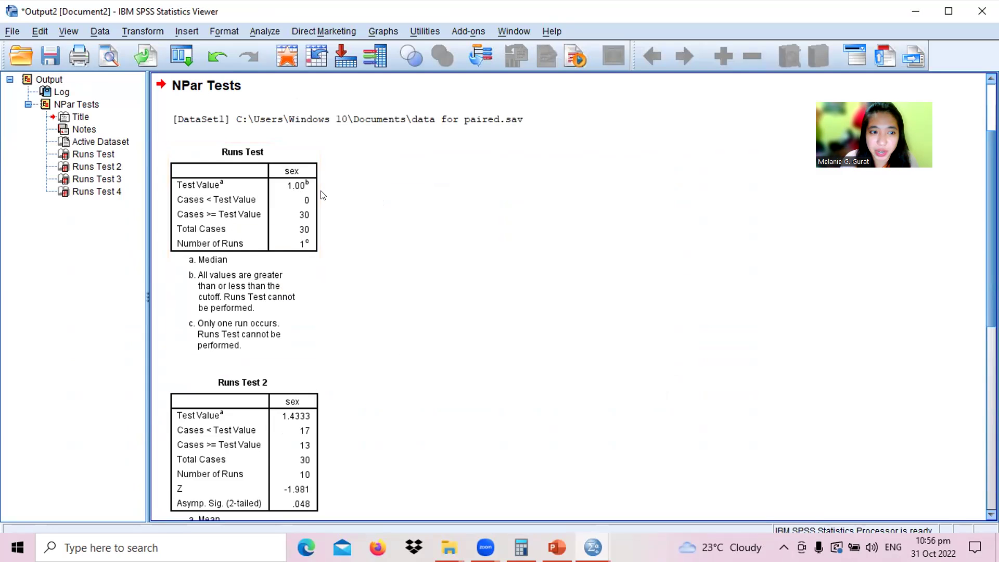
pyautogui.click(251, 213)
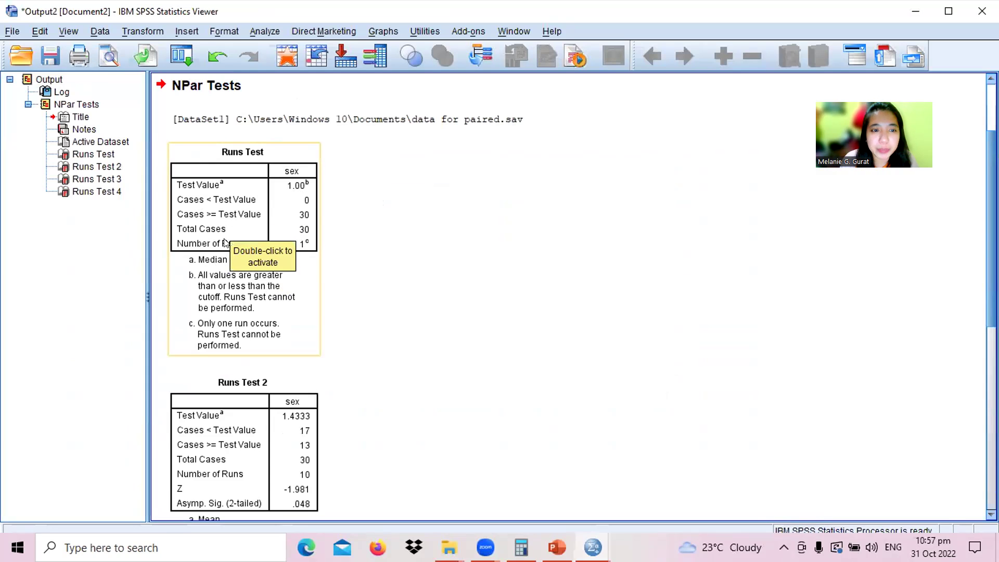
pyautogui.click(323, 215)
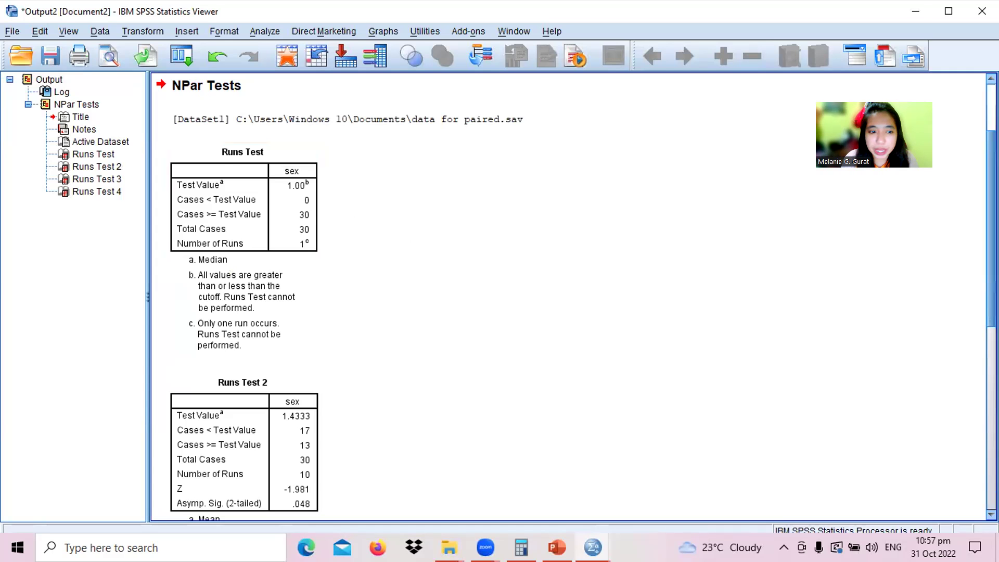
# Step: Review the Runs Test 2 table based on the mean, including its number of runs, Z and two-tailed significance
pyautogui.scroll(-5, 572, 299)
pyautogui.scroll(-5, 244, 296)
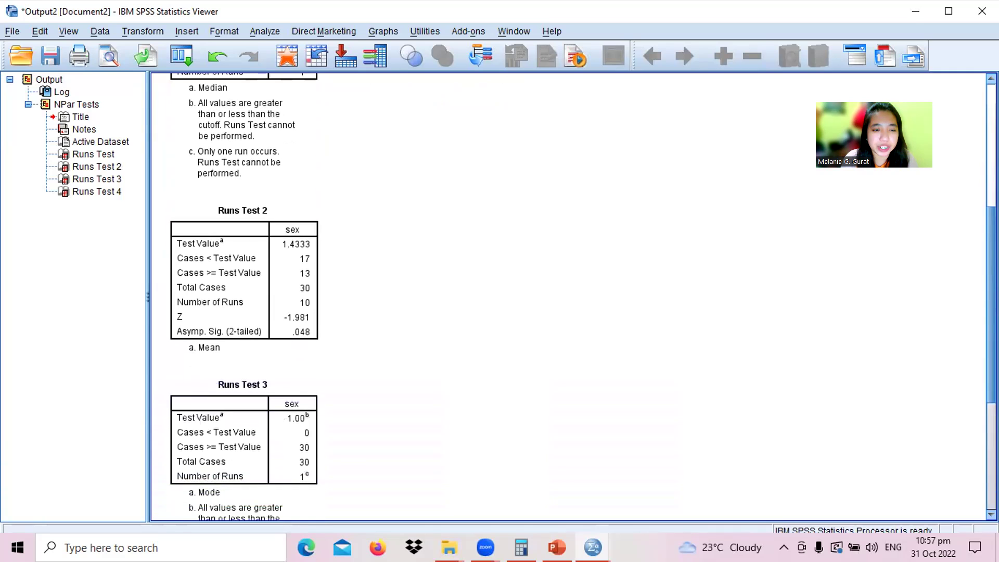
pyautogui.scroll(4, 244, 297)
pyautogui.scroll(4, 974, 226)
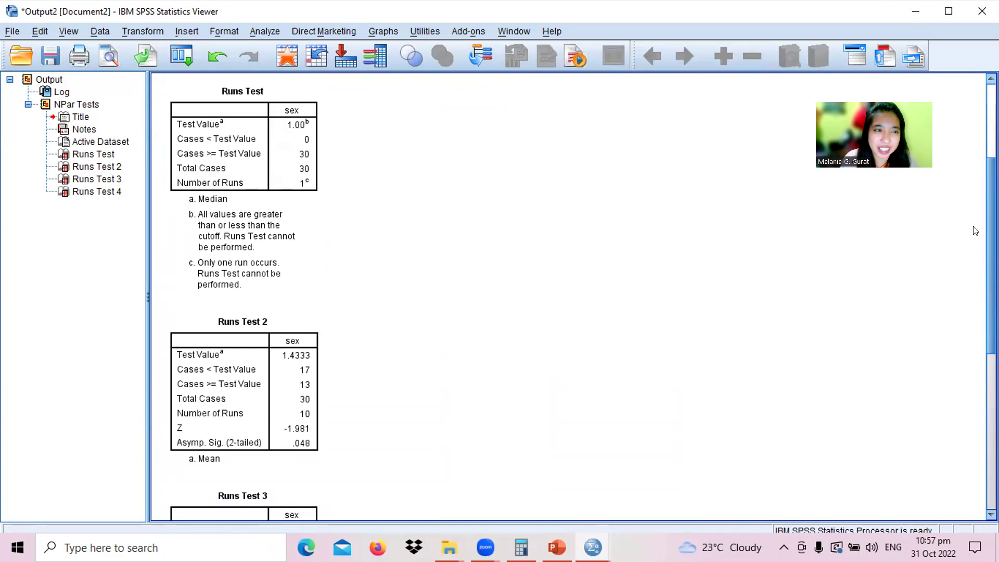
pyautogui.scroll(-8, 974, 230)
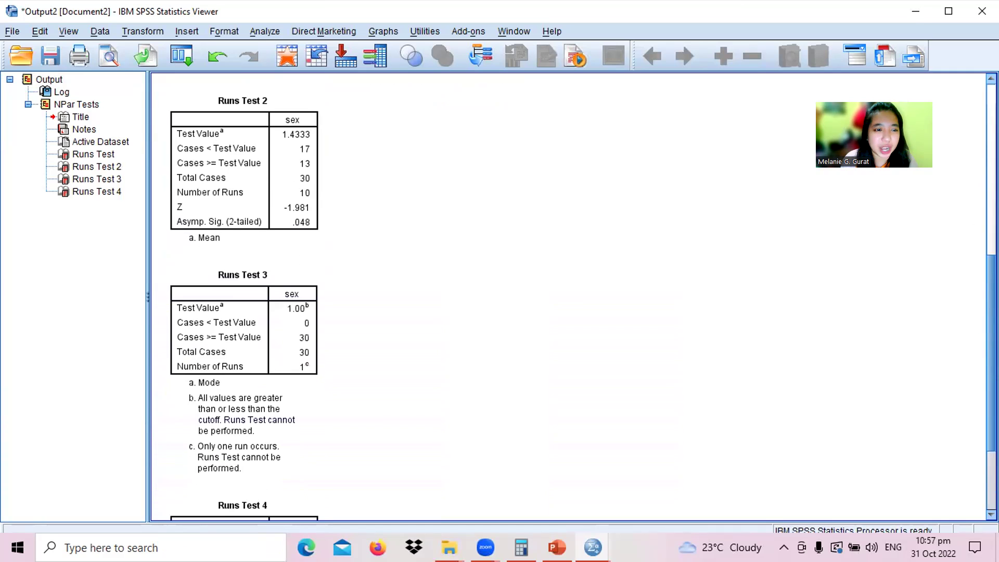
pyautogui.scroll(-2, 974, 231)
pyautogui.scroll(2, 974, 231)
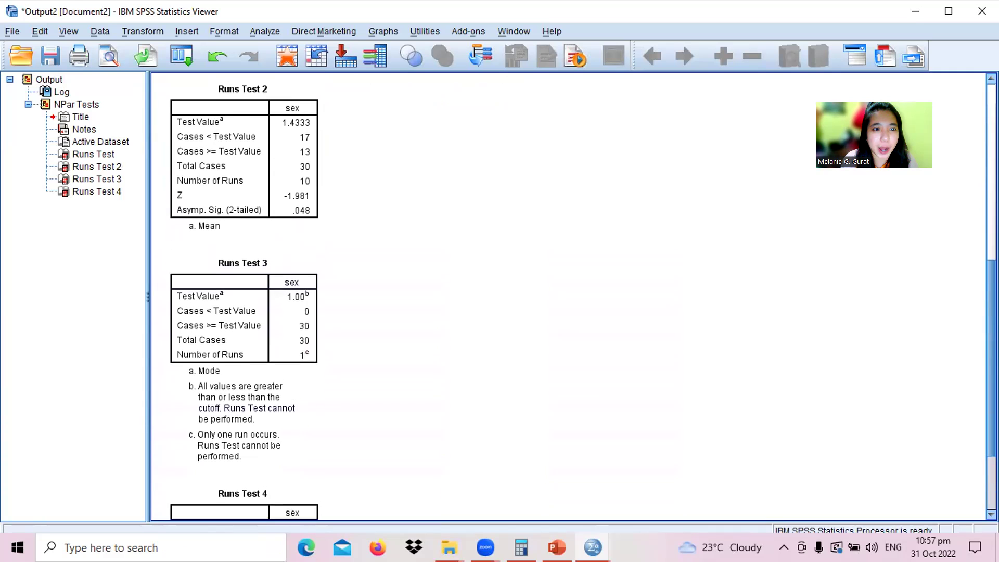
pyautogui.click(289, 227)
pyautogui.click(346, 163)
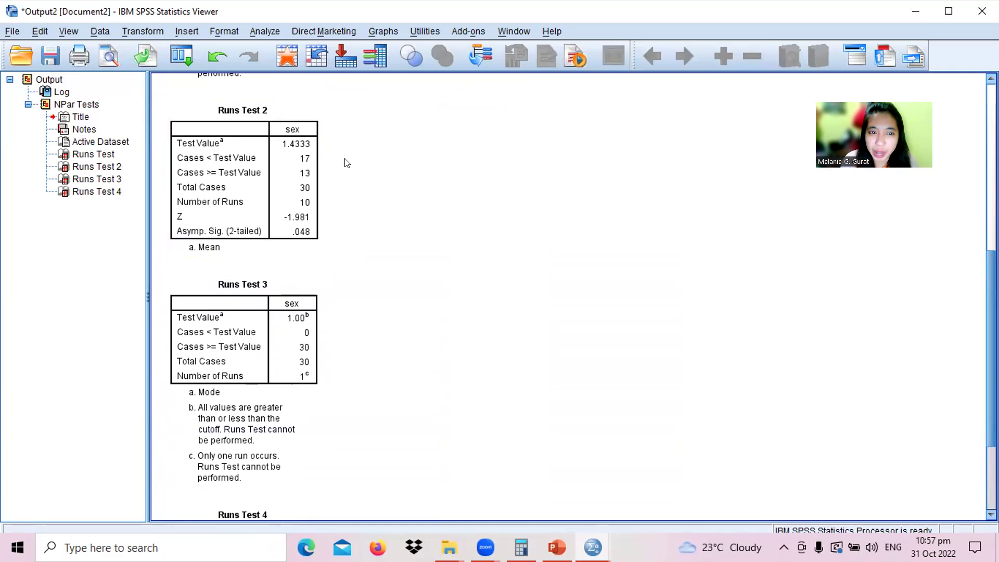
pyautogui.click(333, 164)
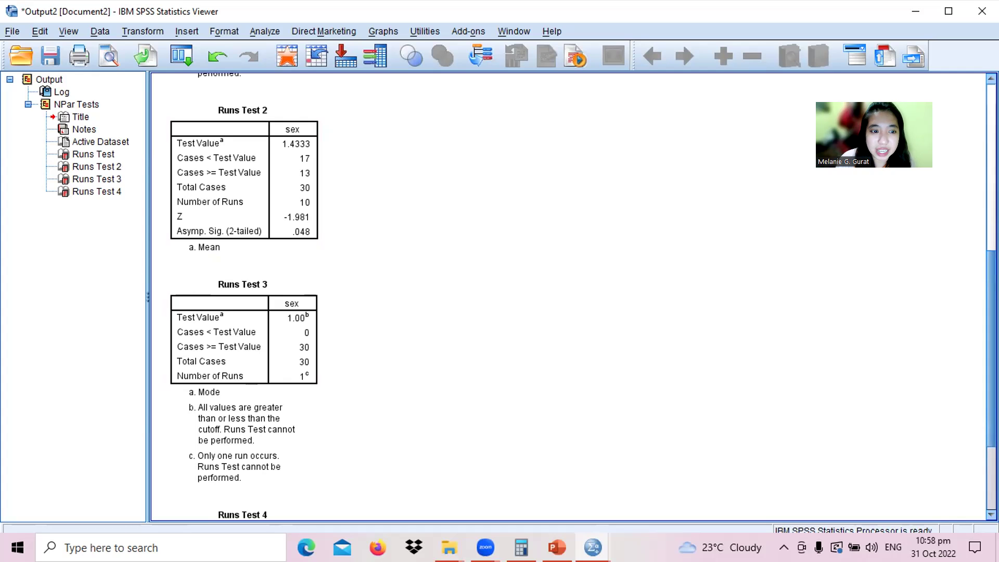
# Step: Examine the Runs Test 3 and Runs Test 4 tables, based on the mode and the user-specified cut point
pyautogui.scroll(-4, 572, 296)
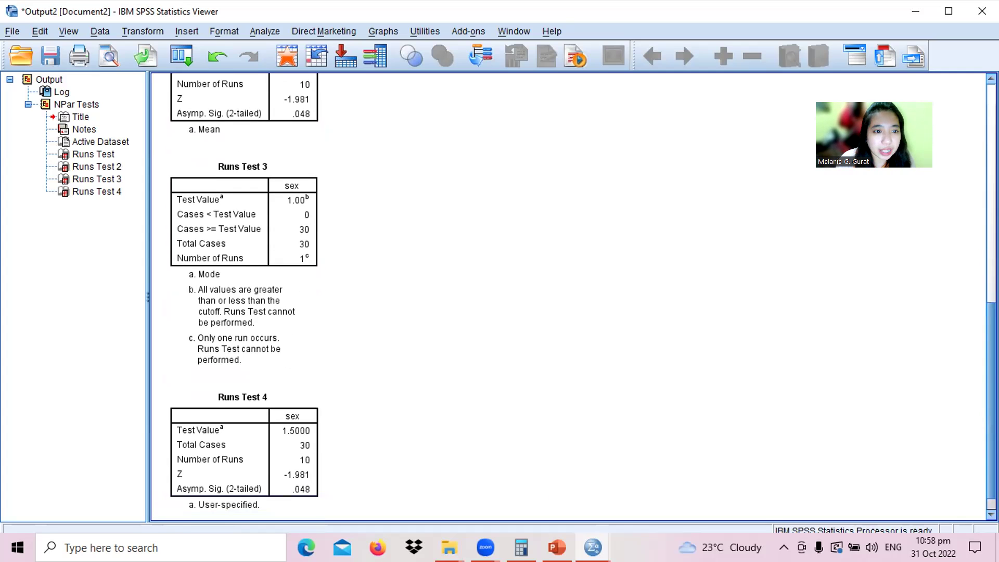
pyautogui.scroll(-1, 366, 261)
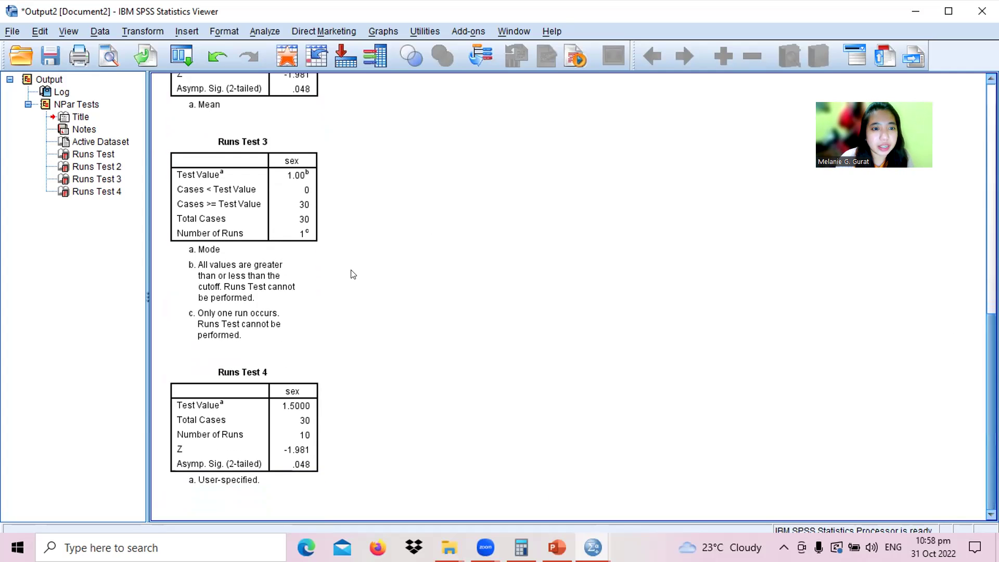
pyautogui.click(287, 220)
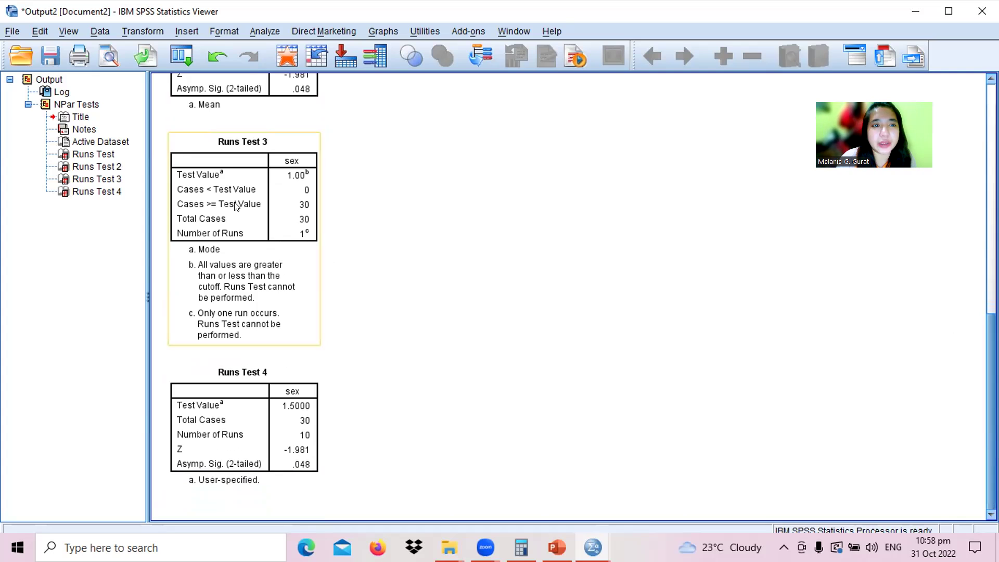
# Step: Examine the Runs Test 4 table based on the user-specified cut point and compare it with Runs Test 2 and 3
pyautogui.click(369, 252)
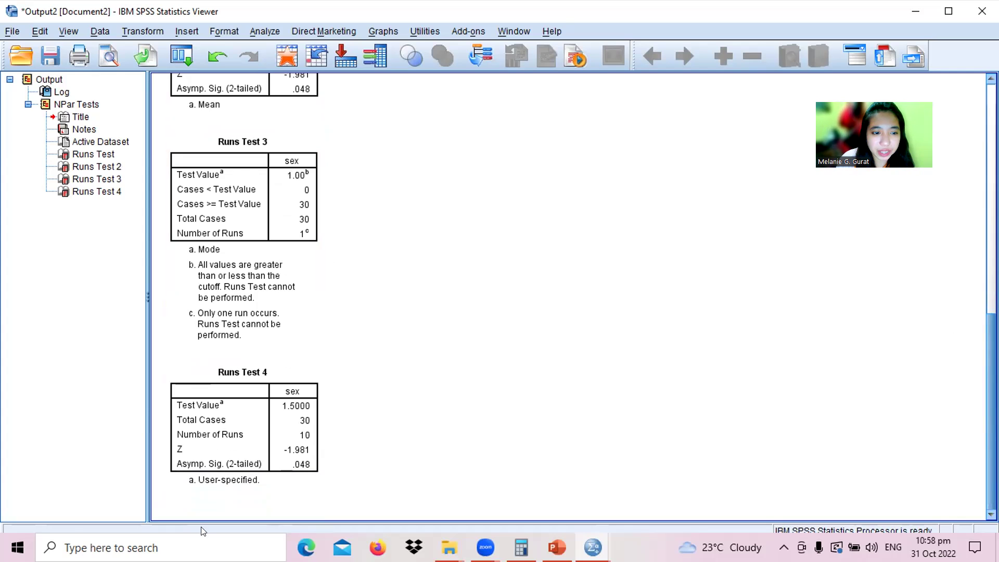
pyautogui.click(203, 443)
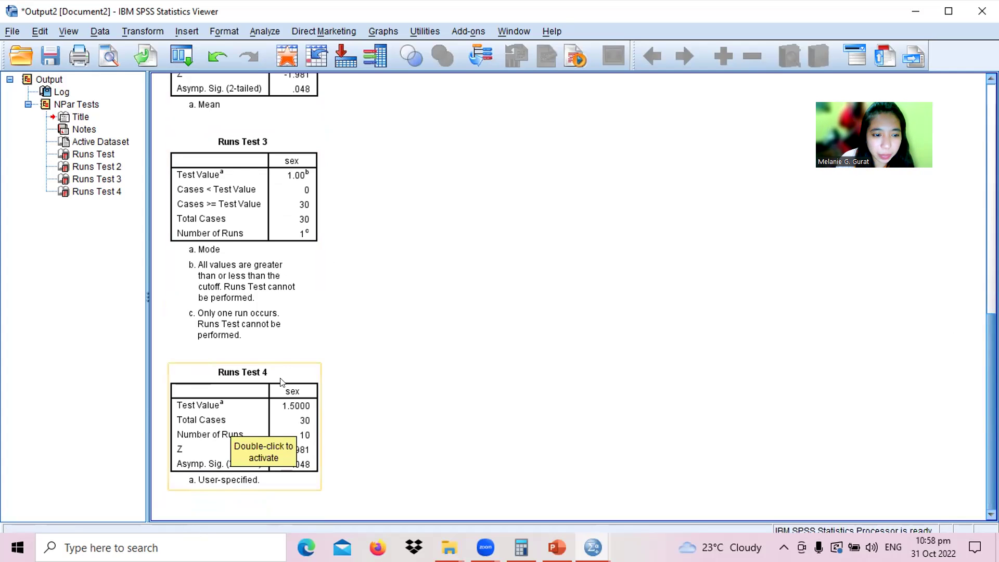
pyautogui.click(241, 438)
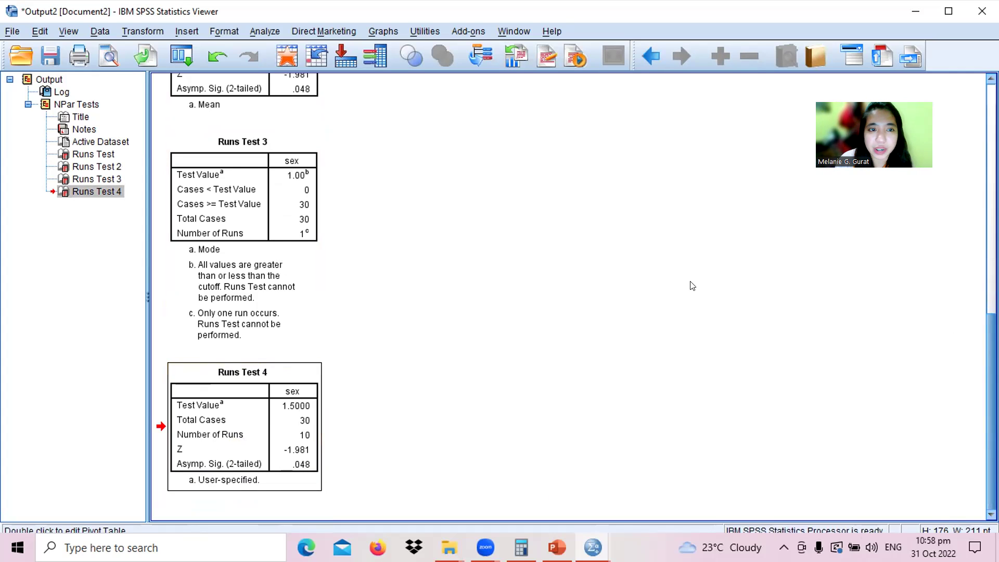
pyautogui.scroll(3, 945, 252)
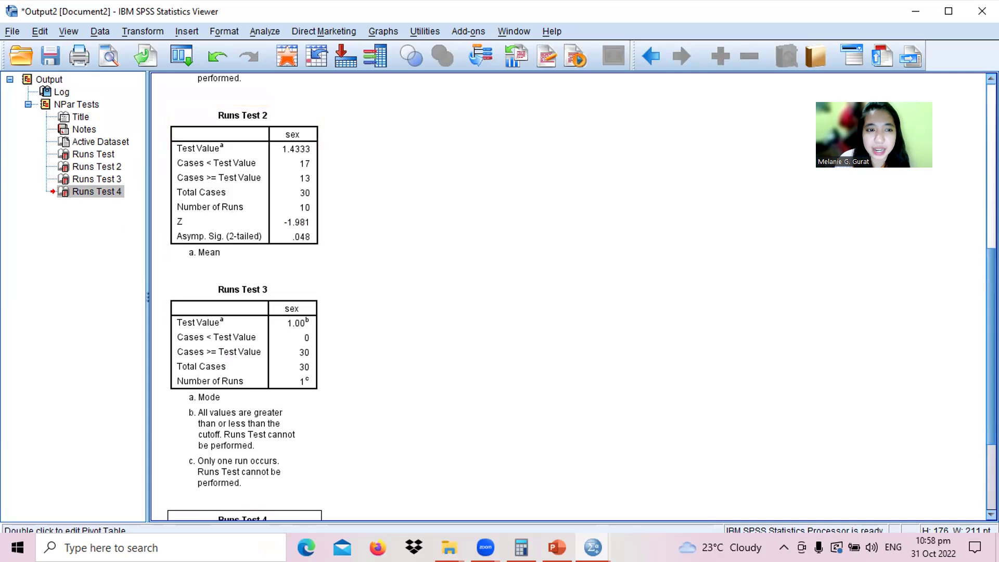
pyautogui.scroll(-3, 567, 296)
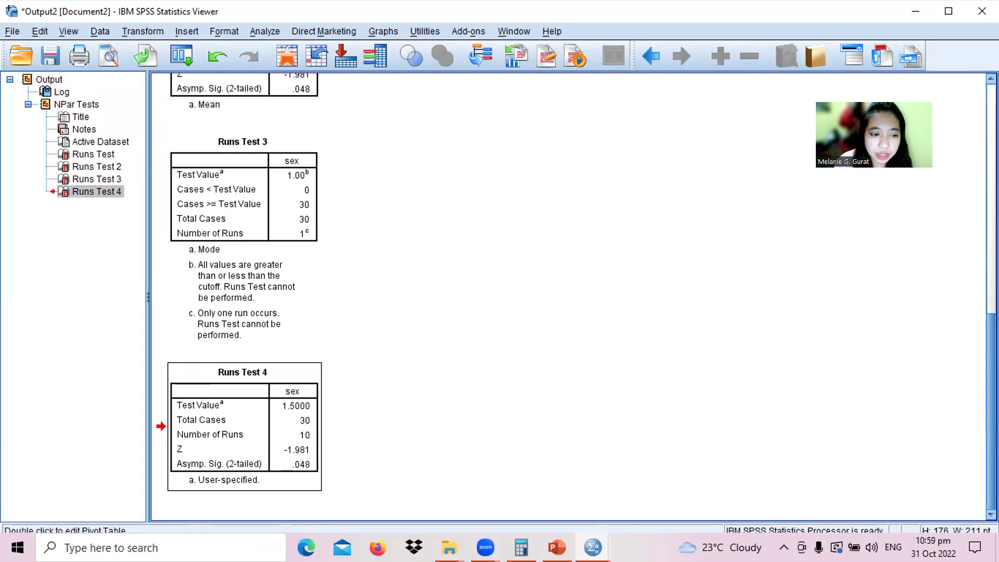
pyautogui.scroll(3, 466, 255)
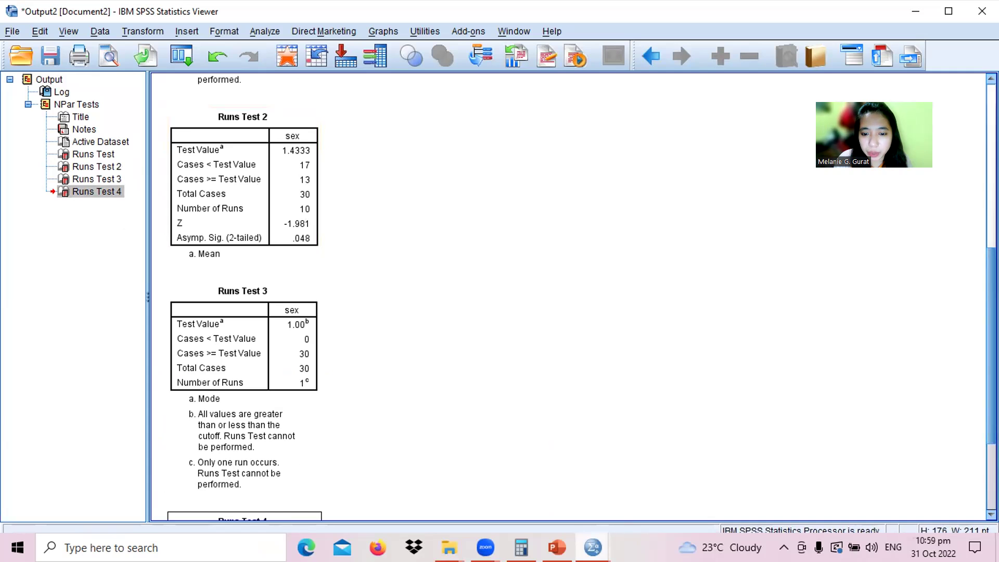
# Step: Switch to the dataset's Data View and trace the sequence of sex values case by case from row 1 to row 30
pyautogui.moveTo(592, 547)
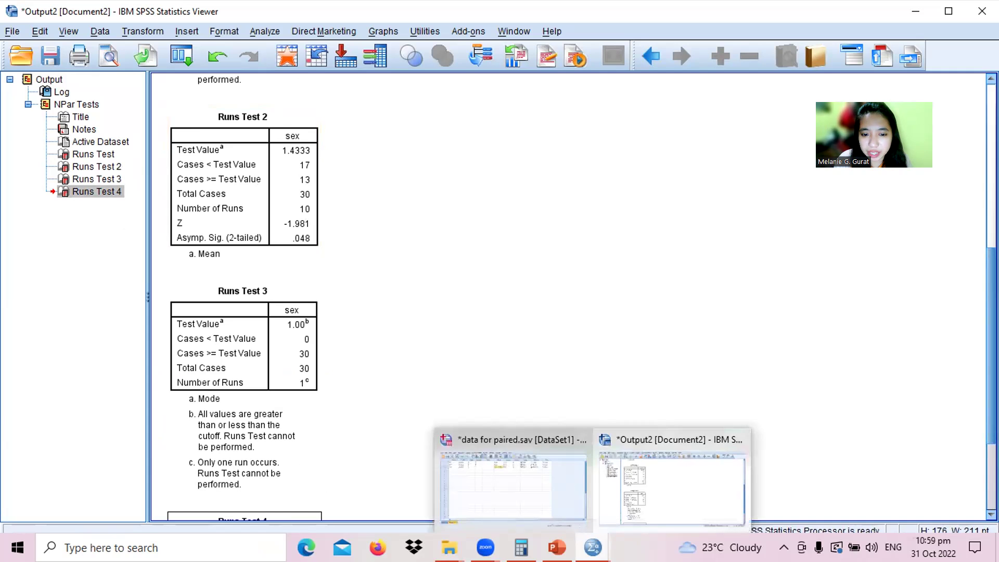
pyautogui.click(508, 479)
pyautogui.click(37, 499)
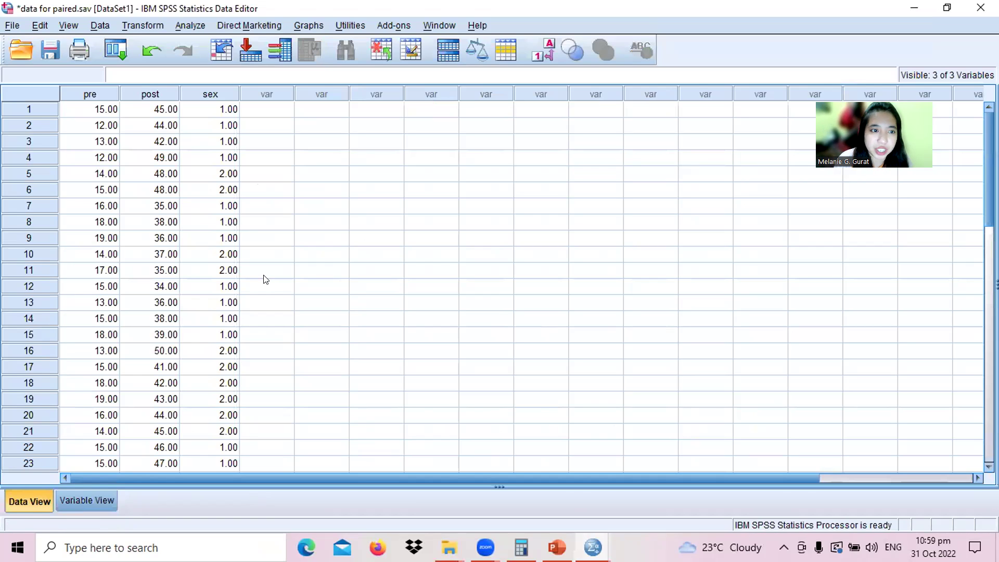
pyautogui.click(220, 110)
pyautogui.press('Down')
pyautogui.press('Down')
pyautogui.press('Down')
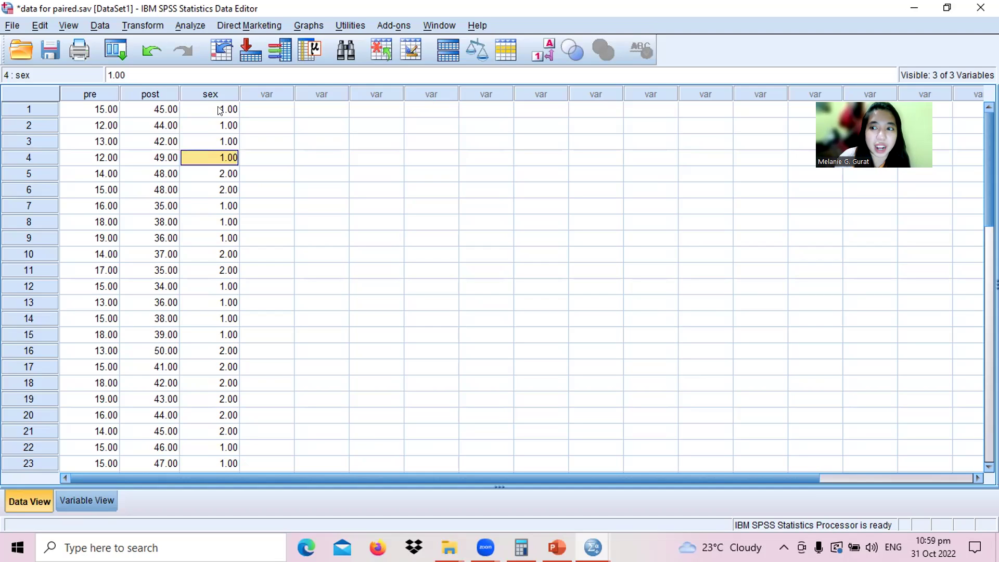
pyautogui.press('Down')
pyautogui.press('Down')
pyautogui.press('Down')
pyautogui.press('Down')
pyautogui.press('Down')
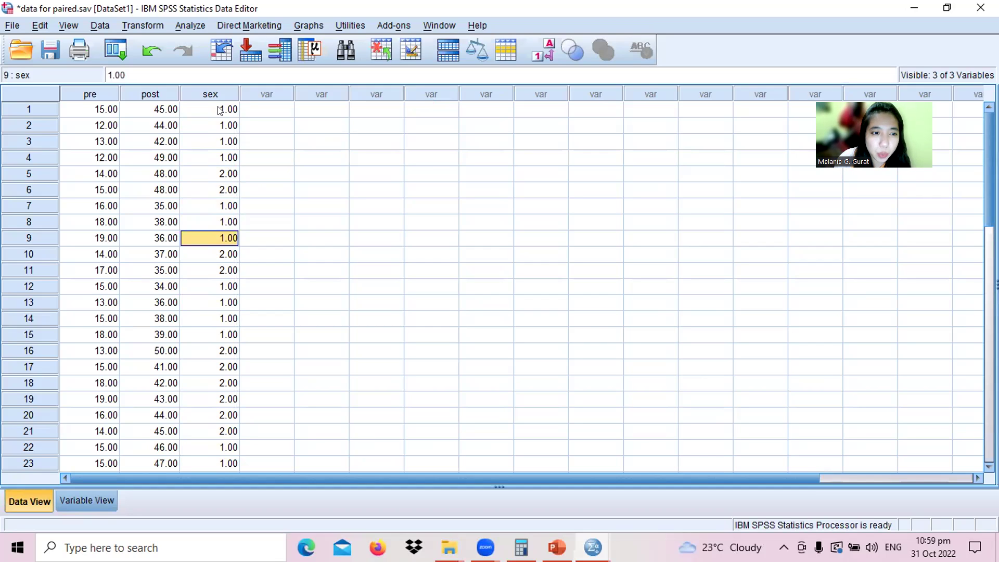
pyautogui.press('Down')
pyautogui.press('Down')
pyautogui.press('Down')
pyautogui.press('Down')
pyautogui.press('Down')
pyautogui.press('Down')
pyautogui.press('Down')
pyautogui.press('Down')
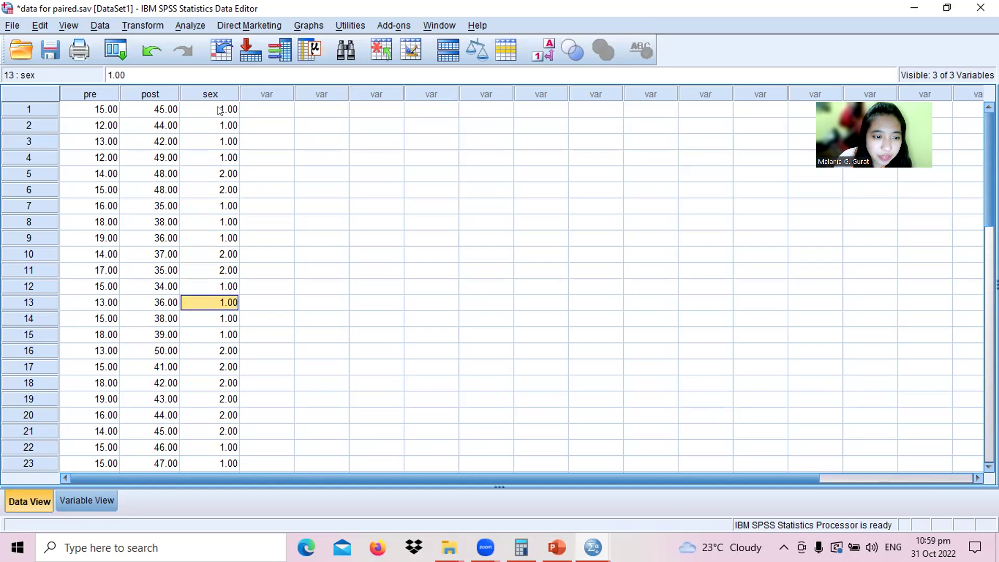
pyautogui.press('Down')
pyautogui.press('Down')
pyautogui.press('Down')
pyautogui.press('Down')
pyautogui.press('Down')
pyautogui.press('Down')
pyautogui.press('Down')
pyautogui.press('Down')
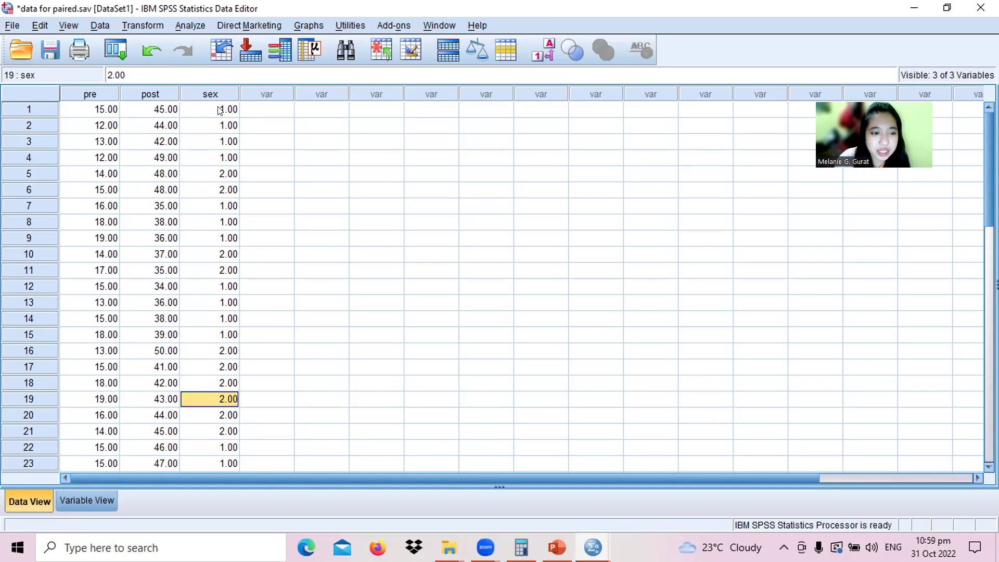
pyautogui.press('Down')
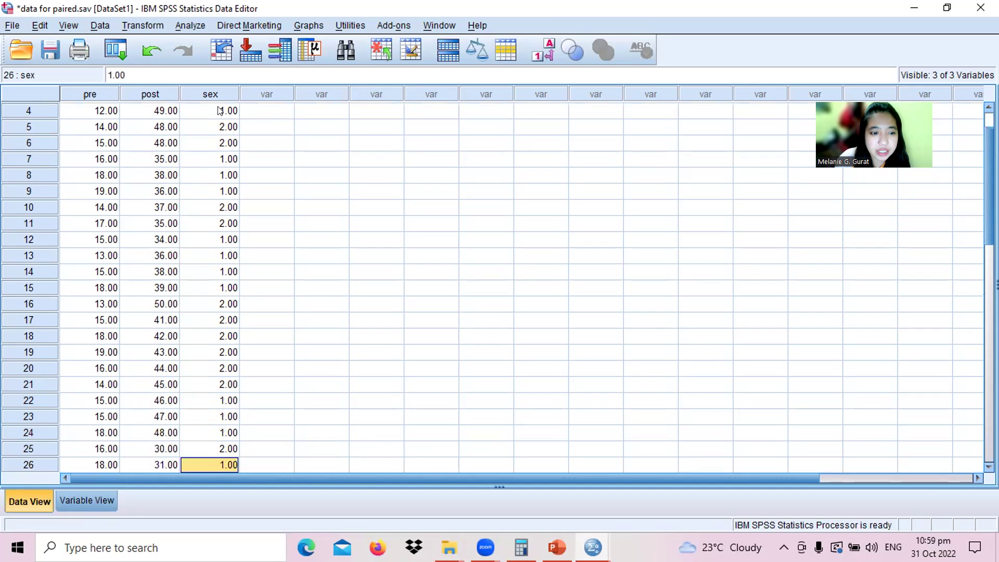
pyautogui.press('Up')
pyautogui.press('Down')
pyautogui.press('Down')
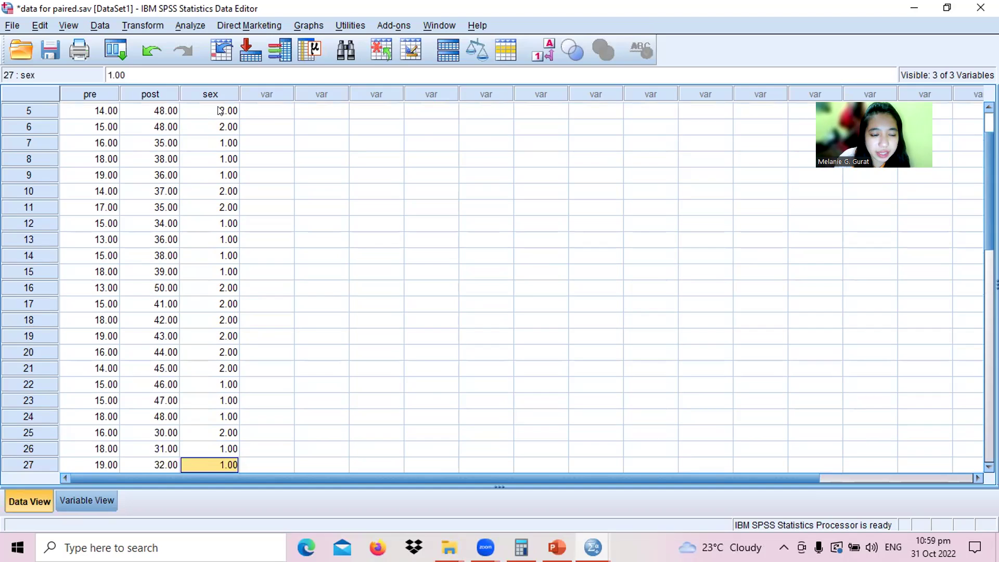
pyautogui.press('Down')
pyautogui.press('Down')
pyautogui.press('Down')
pyautogui.press('Down')
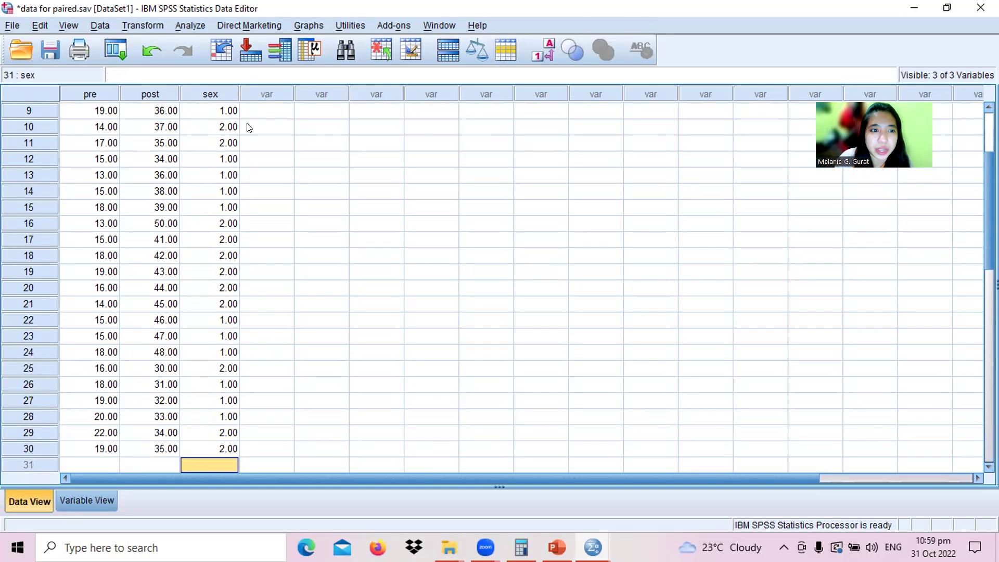
# Step: Fill the first empty column beside sex with strictly alternating values 1 and 2 for cases 1 to 30
pyautogui.click(269, 113)
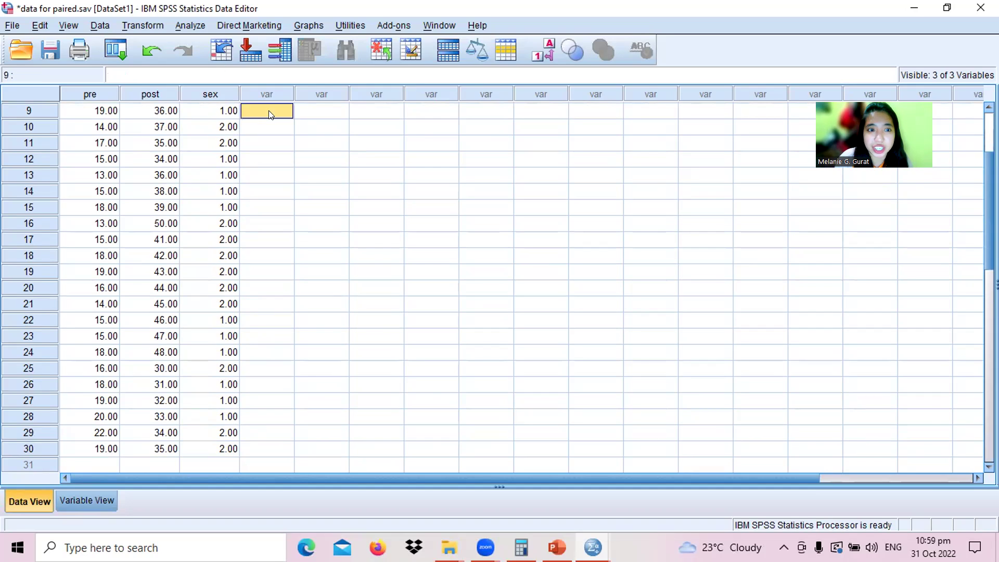
pyautogui.press('Up')
pyautogui.press('Up')
pyautogui.press('Up')
pyautogui.press('Up')
pyautogui.press('Up')
pyautogui.press('Up')
pyautogui.press('Up')
pyautogui.press('Up')
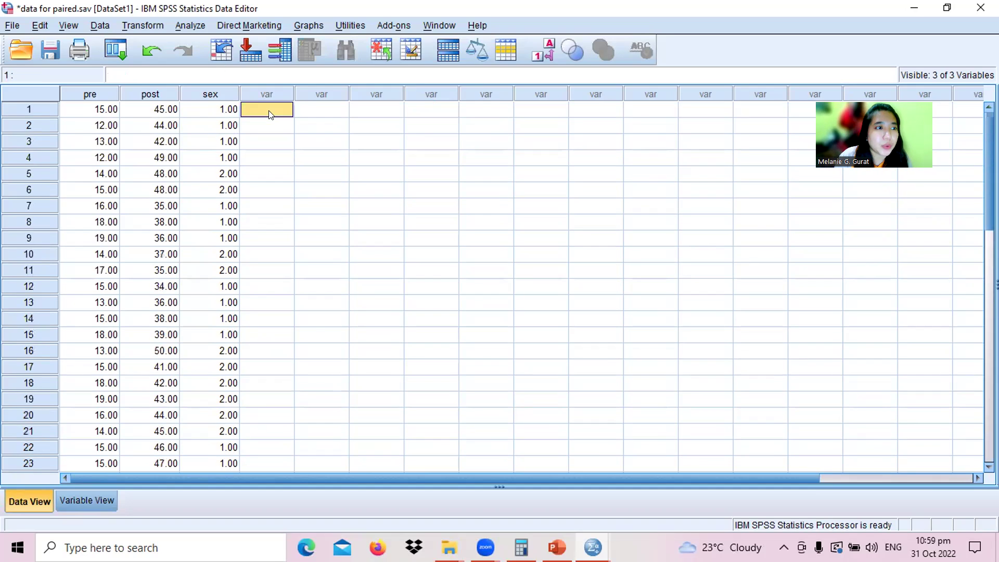
pyautogui.write('1')
pyautogui.press('Return')
pyautogui.write('2')
pyautogui.press('Return')
pyautogui.write('1')
pyautogui.press('Return')
pyautogui.write('2')
pyautogui.press('Return')
pyautogui.write('1')
pyautogui.press('Return')
pyautogui.write('21')
pyautogui.press('Return')
pyautogui.press('Up')
pyautogui.write('2')
pyautogui.press('Return')
pyautogui.write('1')
pyautogui.press('Return')
pyautogui.write('2')
pyautogui.press('Return')
pyautogui.write('1')
pyautogui.press('Return')
pyautogui.write('2')
pyautogui.press('Return')
pyautogui.write('1')
pyautogui.press('Return')
pyautogui.write('2')
pyautogui.press('Return')
pyautogui.write('1')
pyautogui.press('Return')
pyautogui.write('2')
pyautogui.press('Return')
pyautogui.write('12')
pyautogui.press('Return')
pyautogui.press('Up')
pyautogui.write('1')
pyautogui.press('Return')
pyautogui.write('2')
pyautogui.press('Return')
pyautogui.write('1')
pyautogui.press('Return')
pyautogui.write('2')
pyautogui.press('Return')
pyautogui.write('1')
pyautogui.press('Return')
pyautogui.write('2')
pyautogui.press('Return')
pyautogui.write('1')
pyautogui.press('Return')
pyautogui.write('2')
pyautogui.press('Return')
pyautogui.write('1')
pyautogui.press('Return')
pyautogui.write('2')
pyautogui.press('Return')
pyautogui.write('1')
pyautogui.press('Return')
pyautogui.write('2')
pyautogui.press('Return')
pyautogui.write('1')
pyautogui.press('Return')
pyautogui.write('2')
pyautogui.press('Return')
pyautogui.write('1')
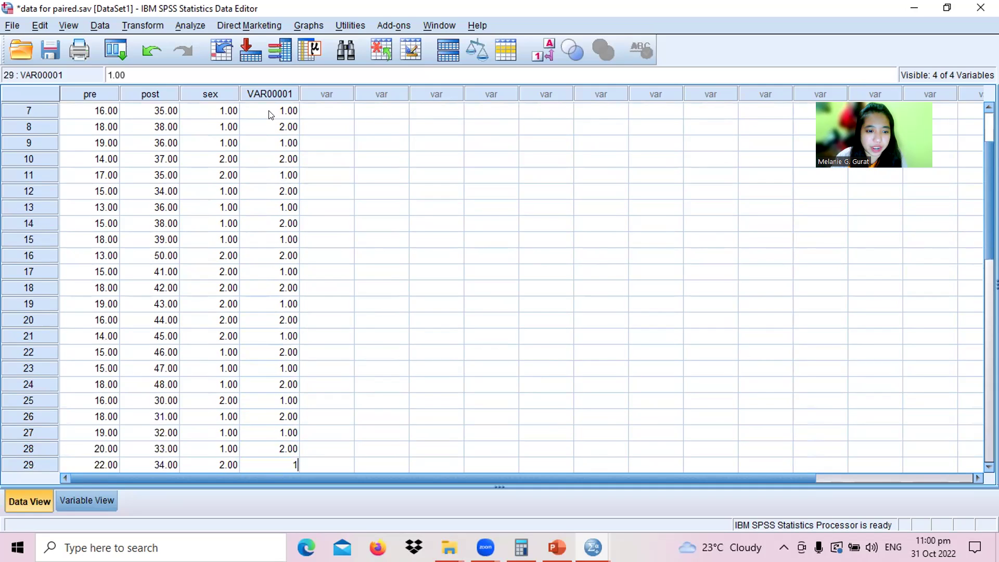
pyautogui.press('Return')
pyautogui.write('2')
pyautogui.press('Return')
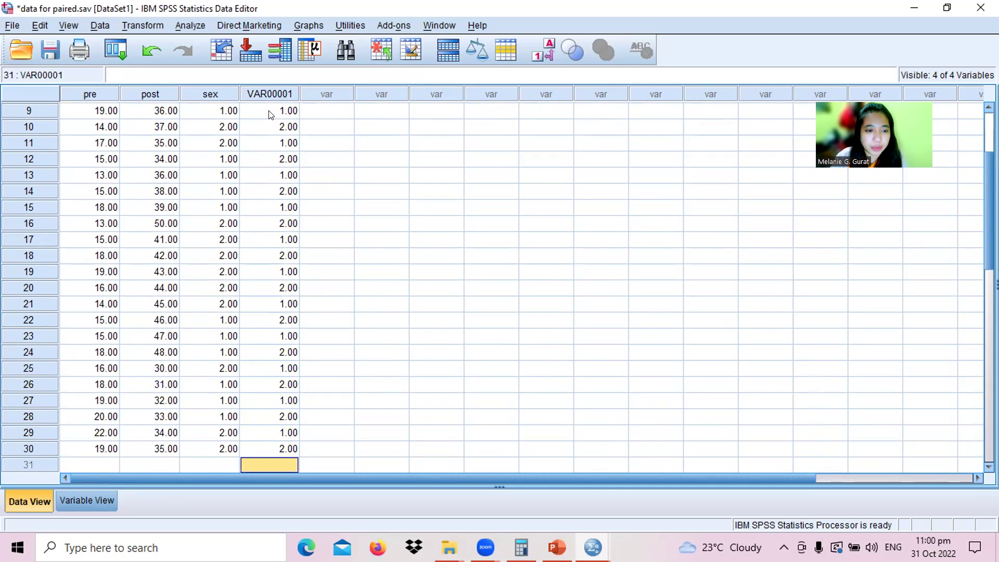
# Step: Rename the new fourth variable VAR00001 as sex2 in Variable View
pyautogui.click(106, 501)
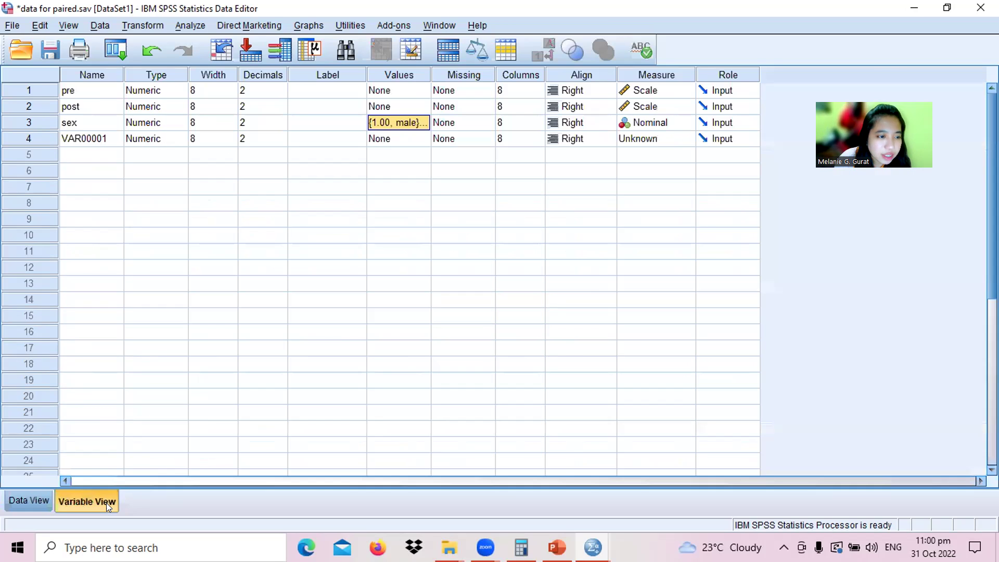
pyautogui.click(88, 138)
pyautogui.write('sex2')
pyautogui.press('Return')
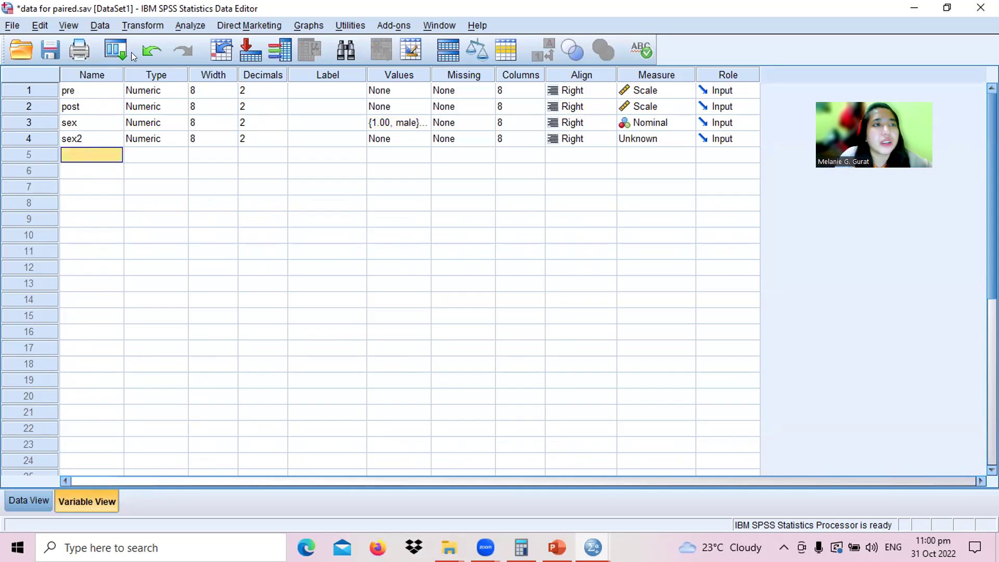
# Step: Open the legacy nonparametric Runs Test and add sex2 to the test variables alongside sex
pyautogui.click(194, 26)
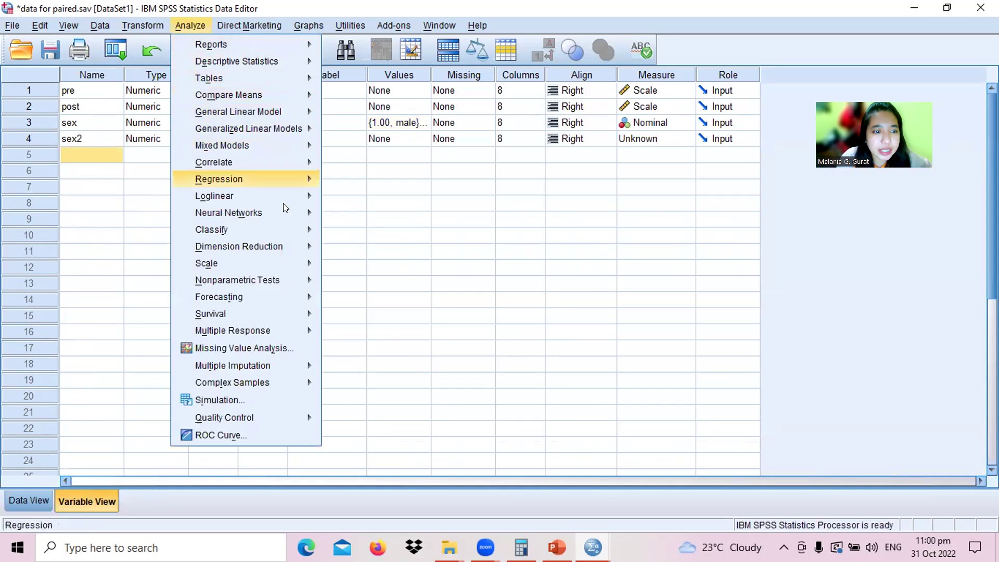
pyautogui.moveTo(315, 280)
pyautogui.moveTo(424, 339)
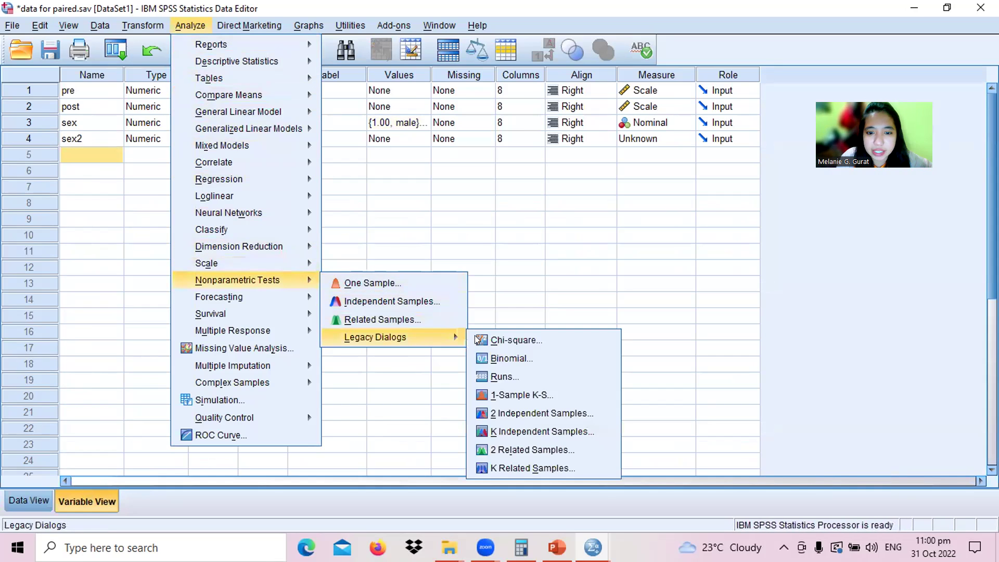
pyautogui.click(518, 377)
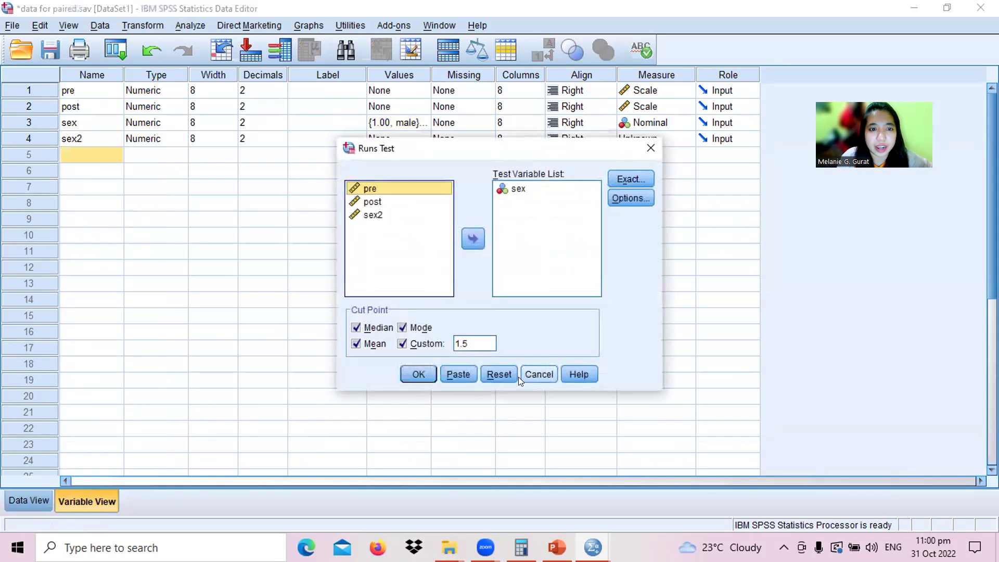
pyautogui.click(378, 218)
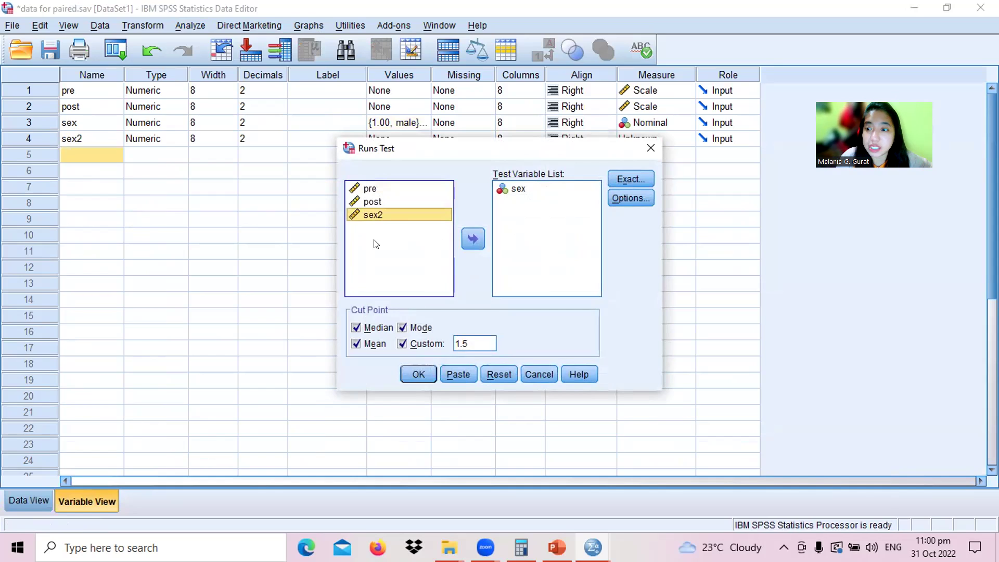
pyautogui.click(467, 237)
# Step: Turn off the Mode, Median and Mean cut points, keeping only the custom value 1.5, and run the Runs Test
pyautogui.click(410, 330)
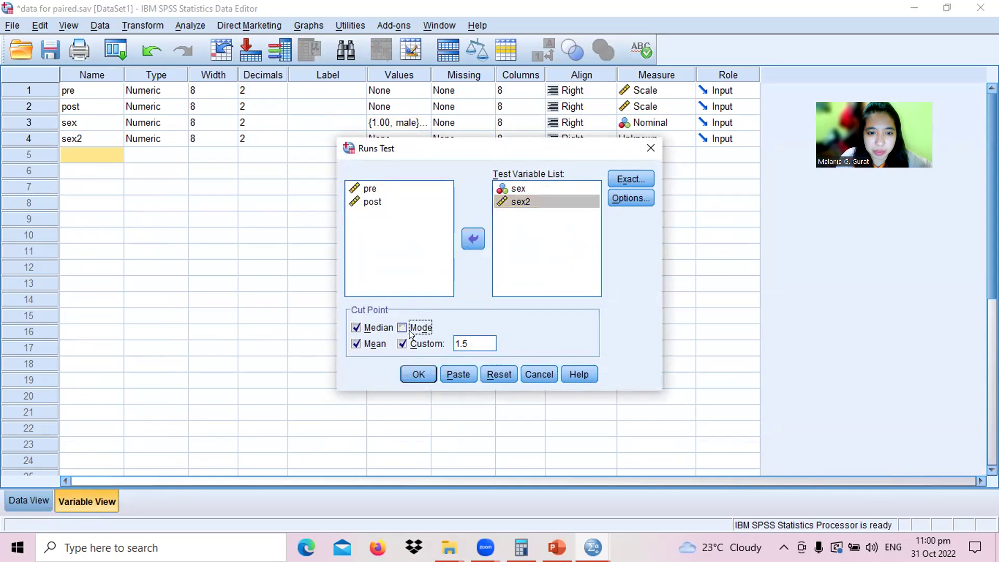
pyautogui.click(371, 328)
pyautogui.click(370, 345)
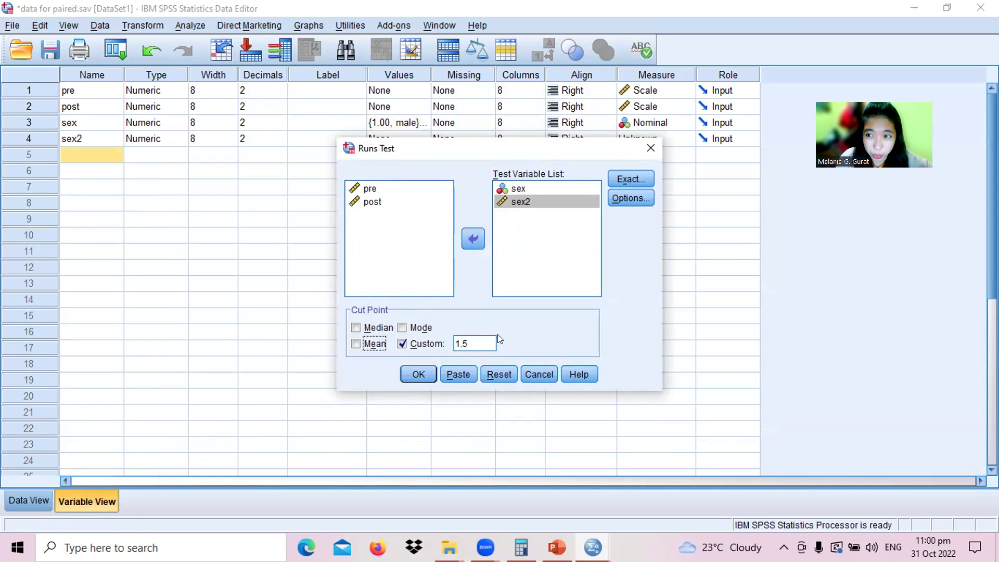
pyautogui.click(420, 375)
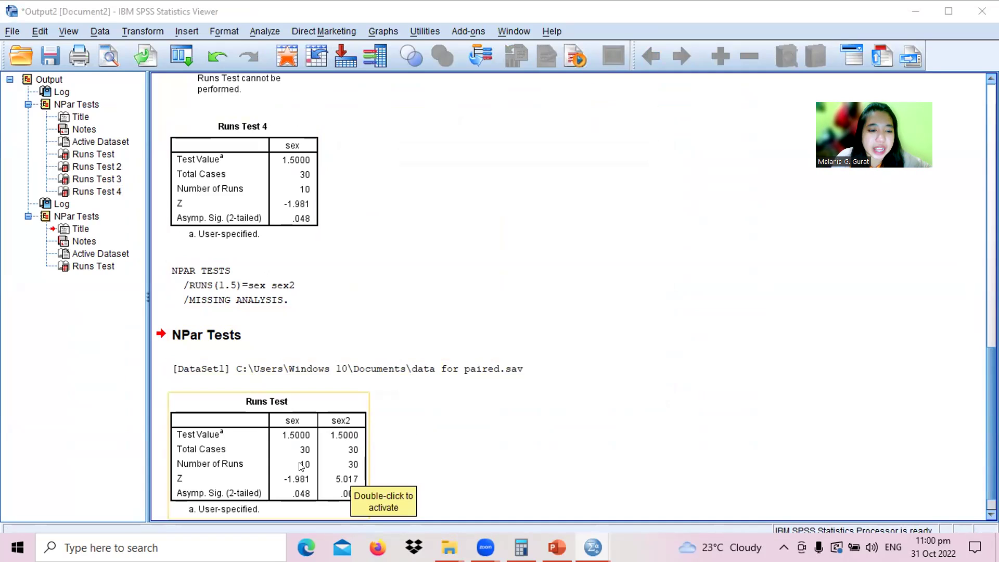
pyautogui.click(430, 507)
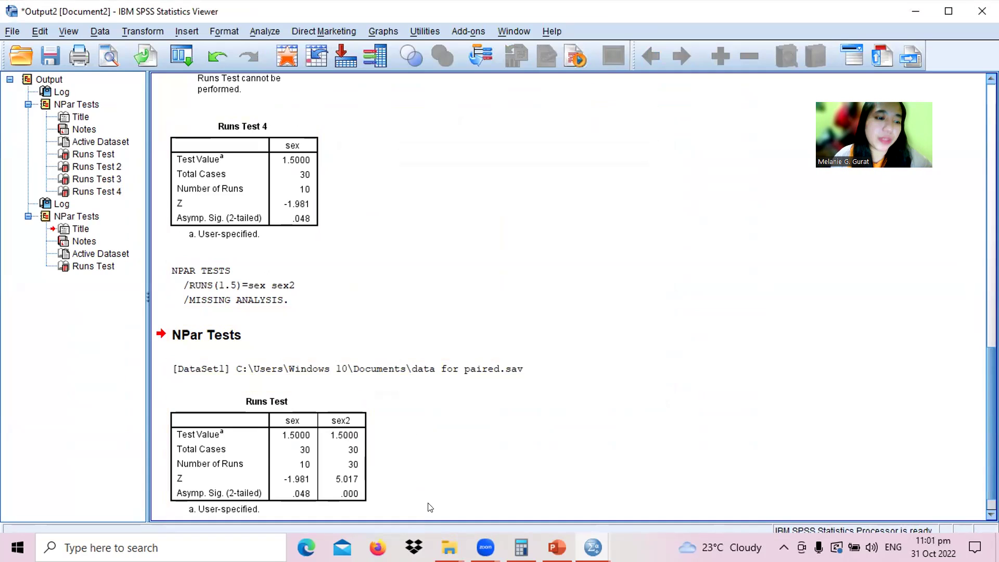